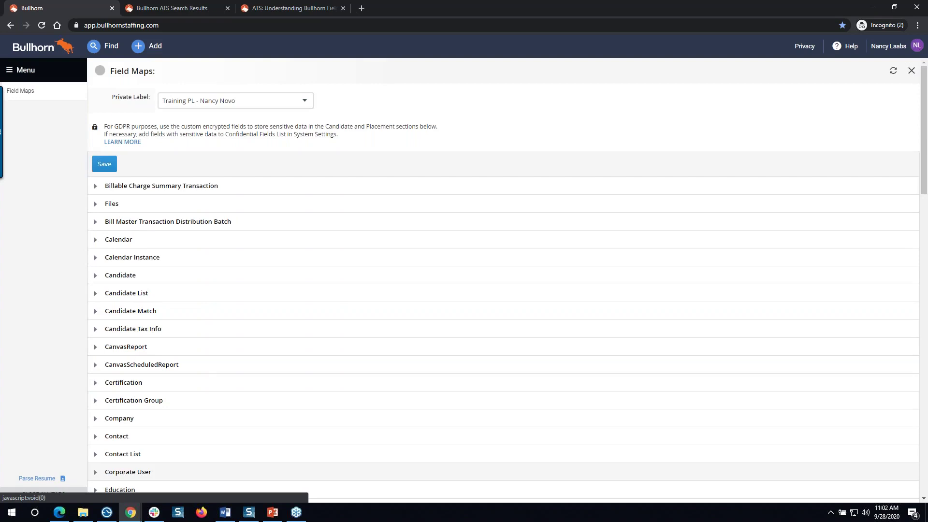
Step: Open the employeeType field map from the Candidate section of the field mappings
scroll(135, 363, down, 2)
scroll(133, 364, up, 2)
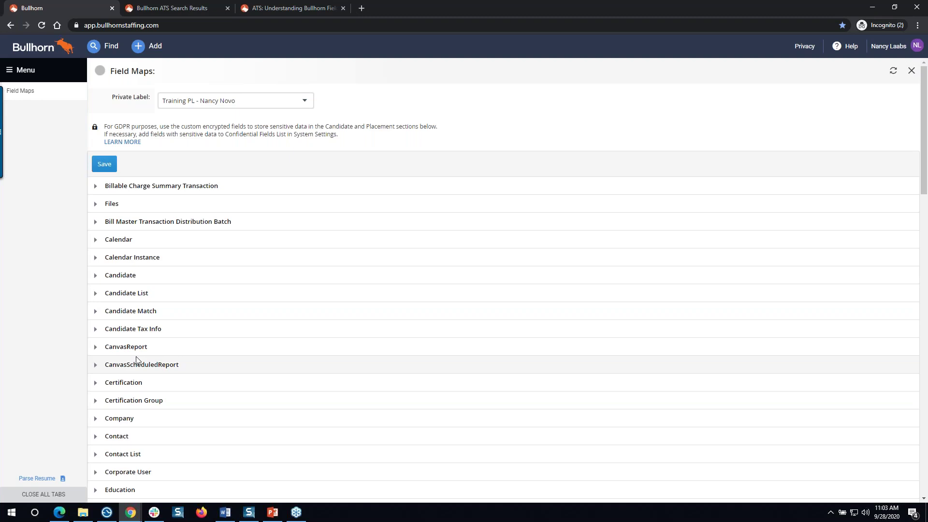
click(95, 280)
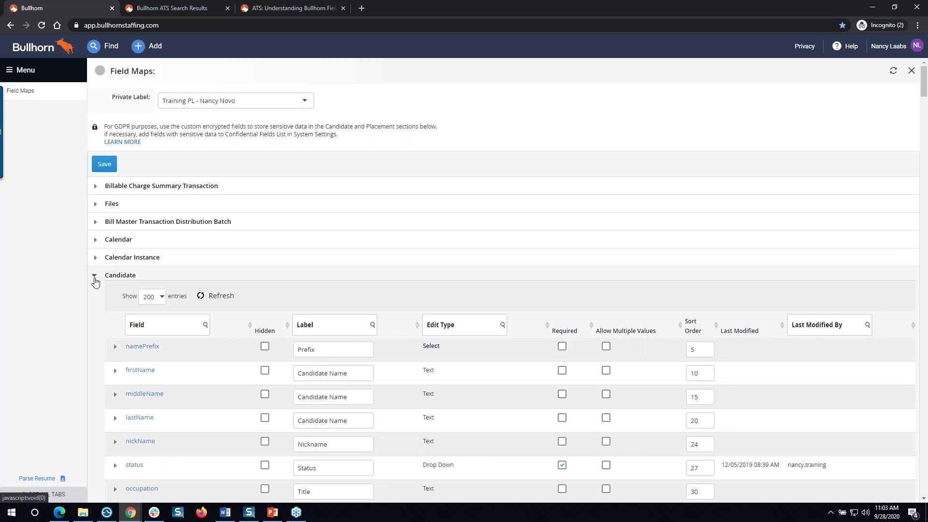
scroll(96, 282, down, 3)
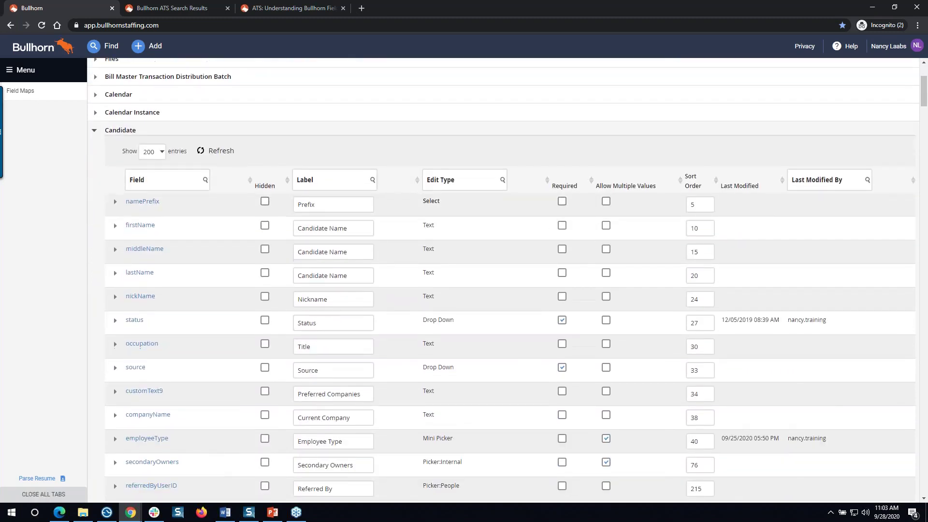
scroll(139, 398, down, 1)
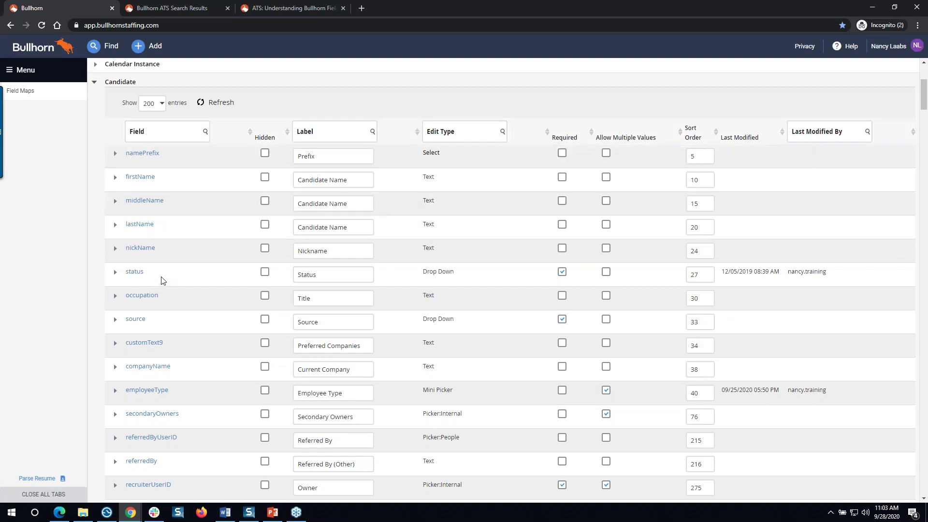
click(144, 394)
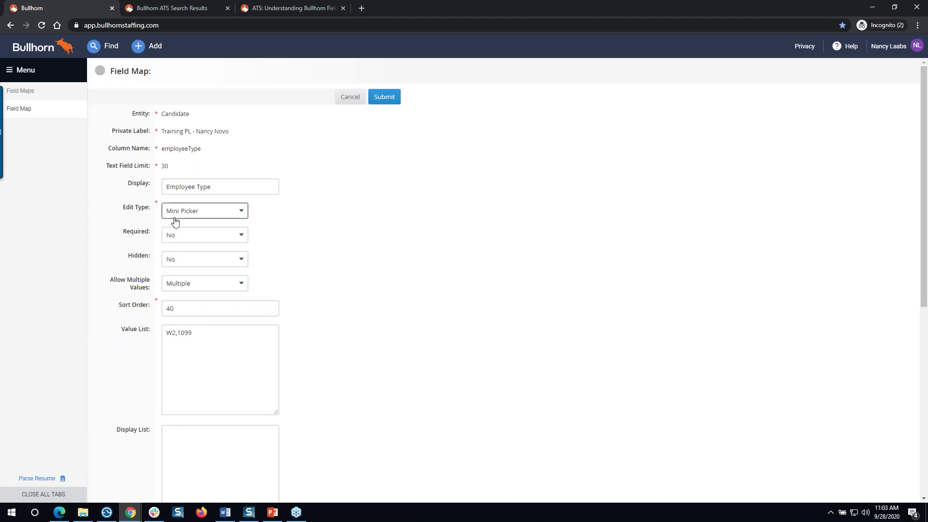
Step: Set the Employee Type field's edit type to Drop Down and its Allow Multiple Values setting to Single
click(239, 214)
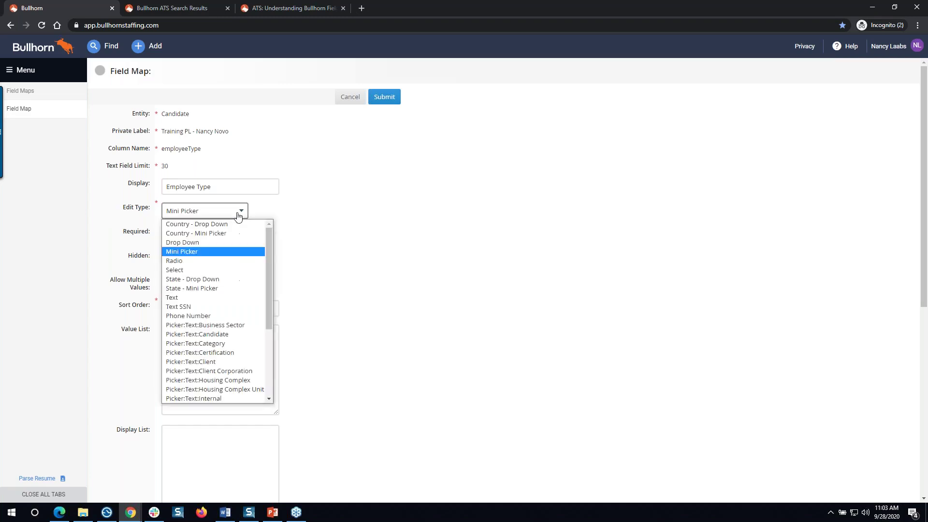
click(229, 242)
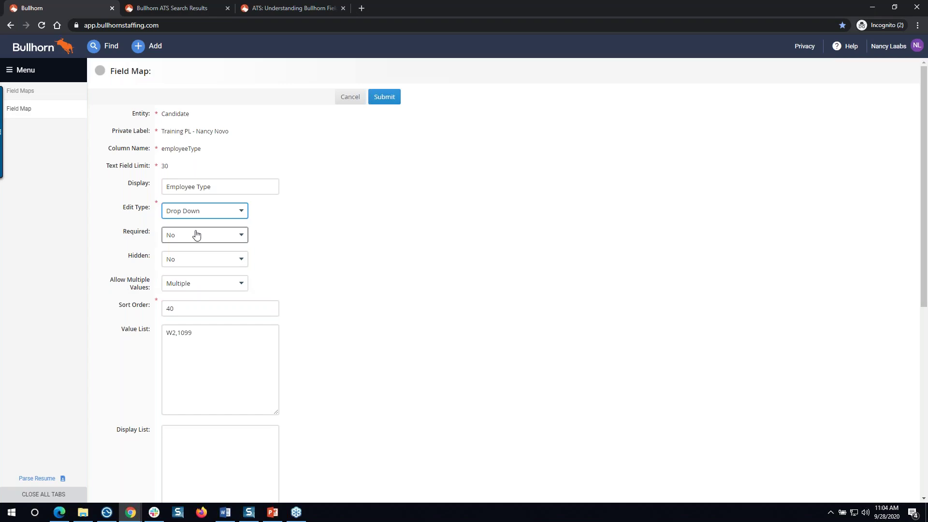
click(243, 287)
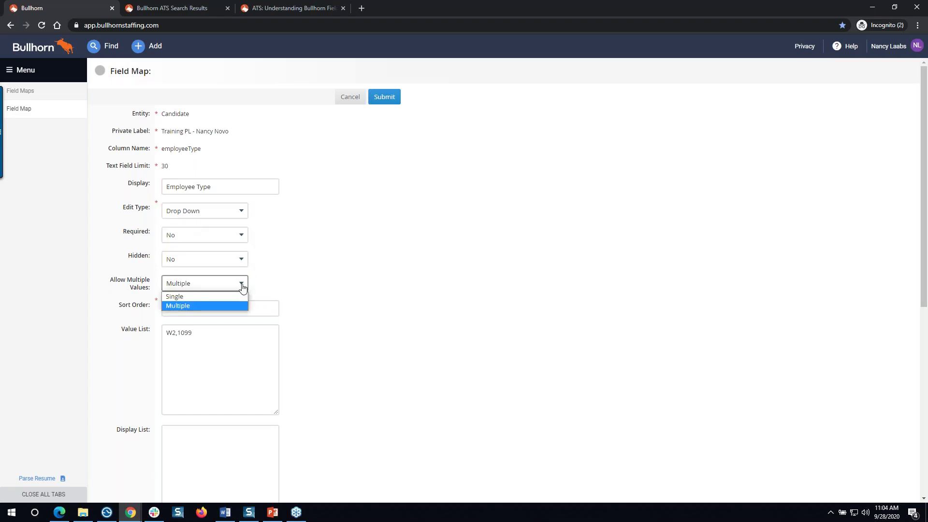
click(238, 296)
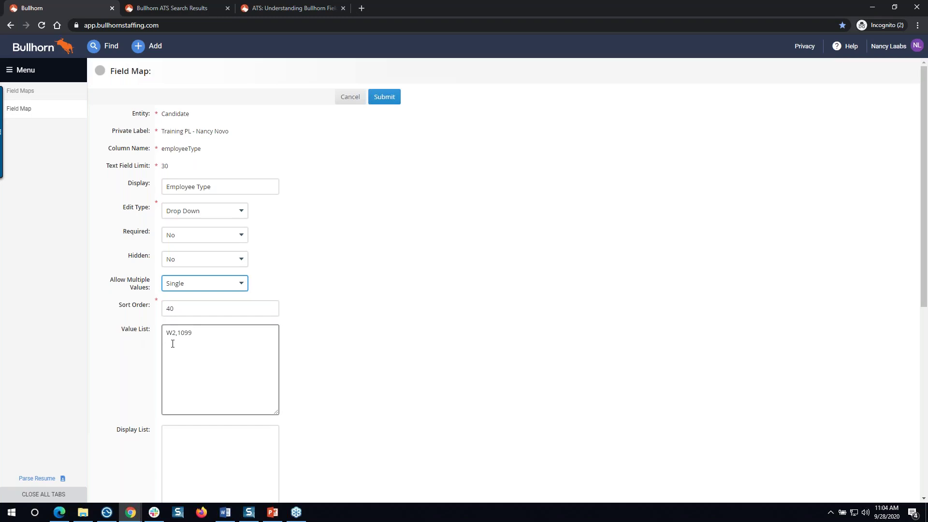
Step: Add H1B to the end of the Employee Type value list and save the field map
click(193, 332)
text(,H1B)
scroll(399, 244, down, 7)
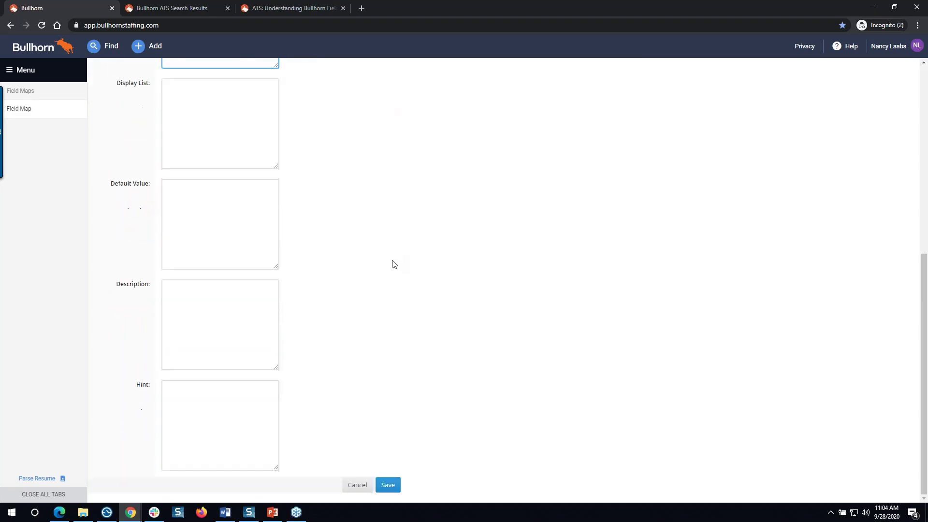
click(387, 485)
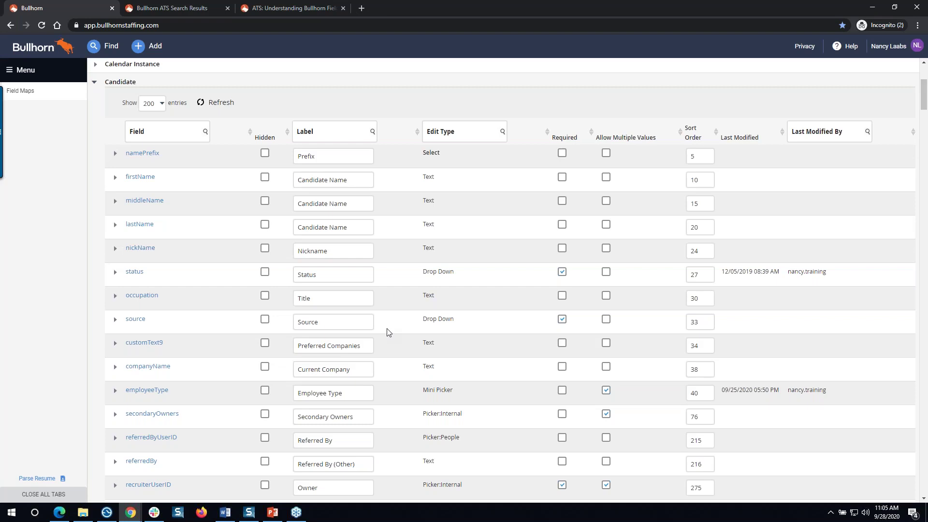
Step: Open the Placed candidate's record from the recently viewed records and refresh it
click(104, 46)
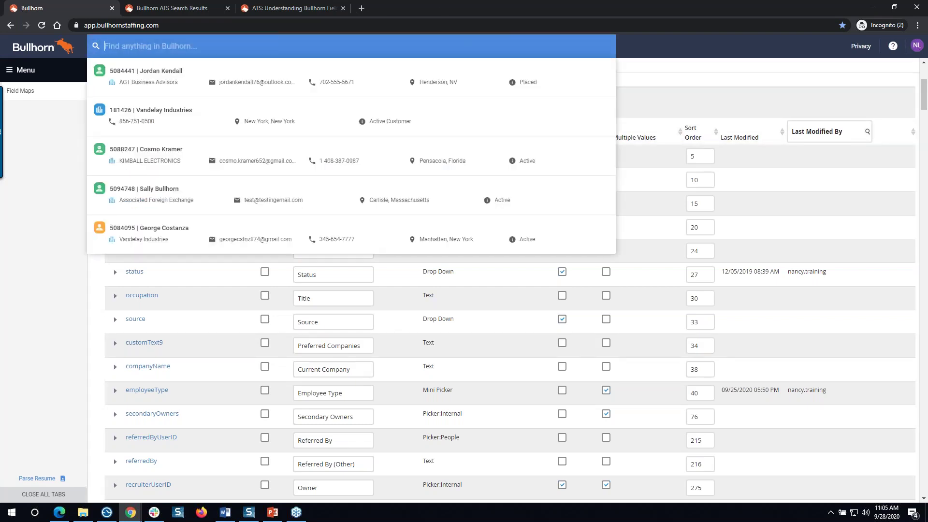
click(160, 76)
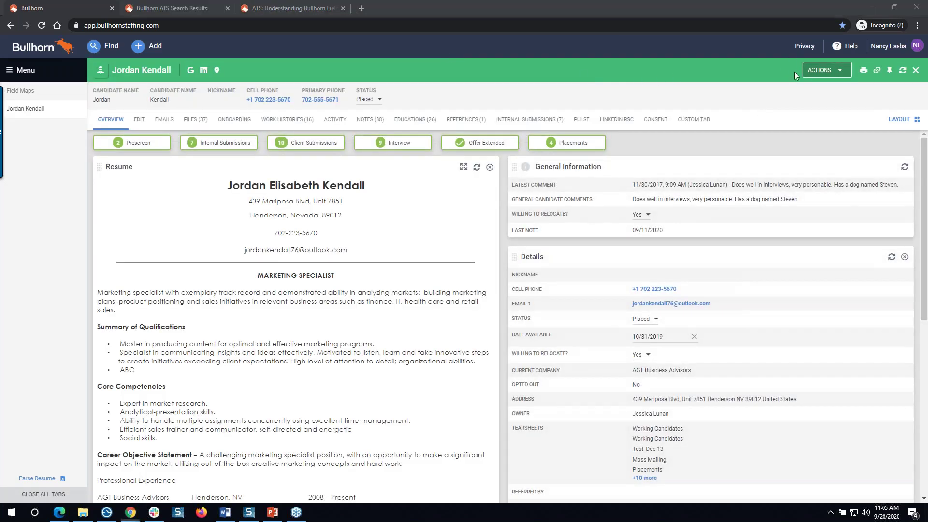
click(902, 72)
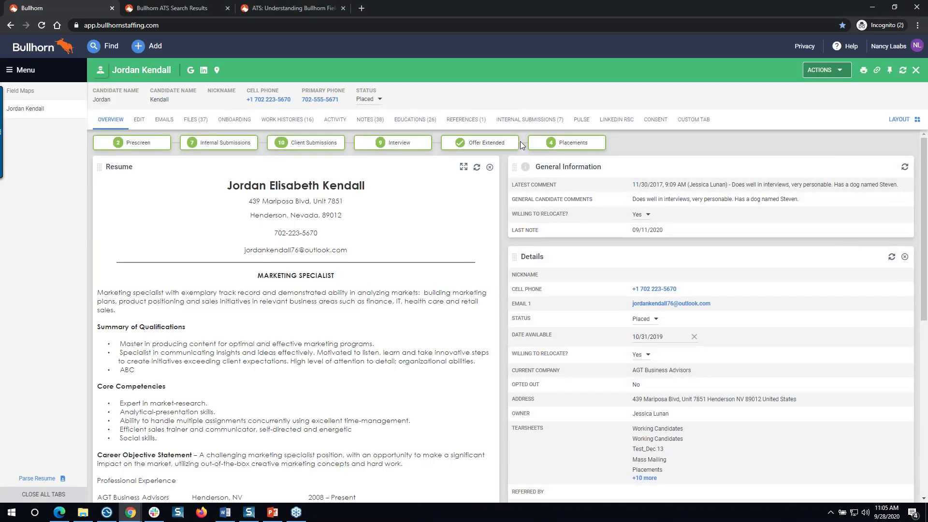
Step: Reload the site and reopen the recently viewed Placed candidate's record for editing
key(F5)
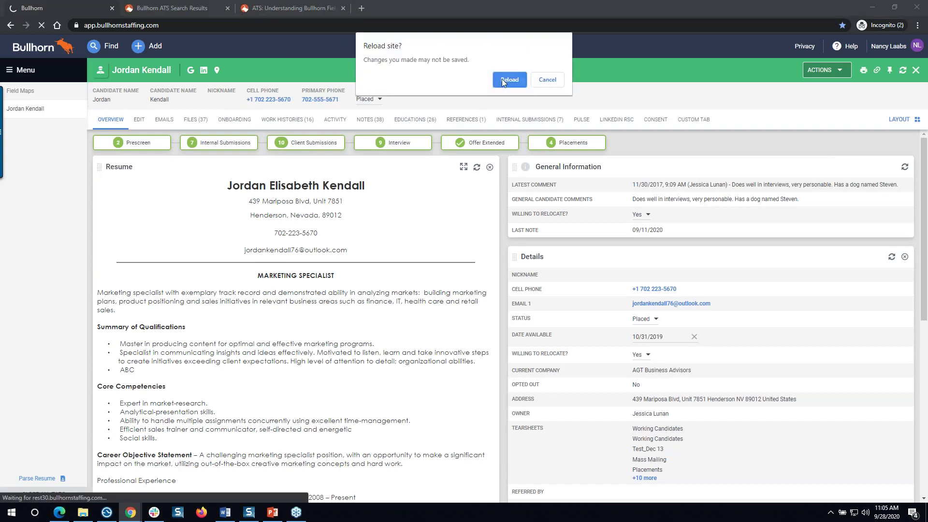
click(502, 80)
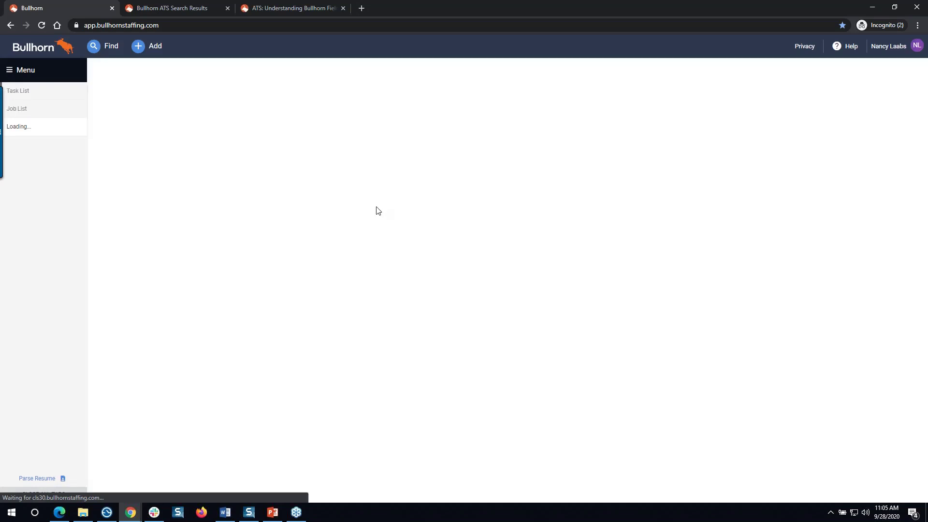
click(111, 47)
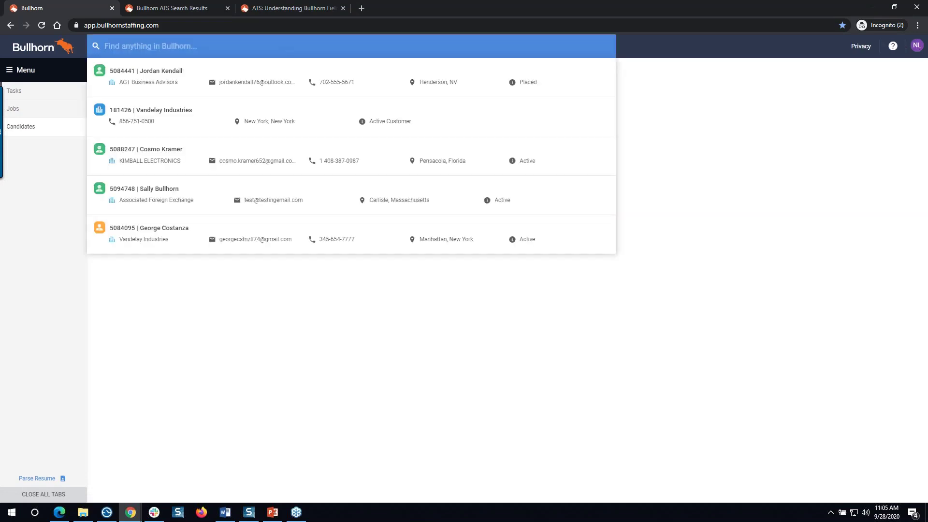
click(140, 81)
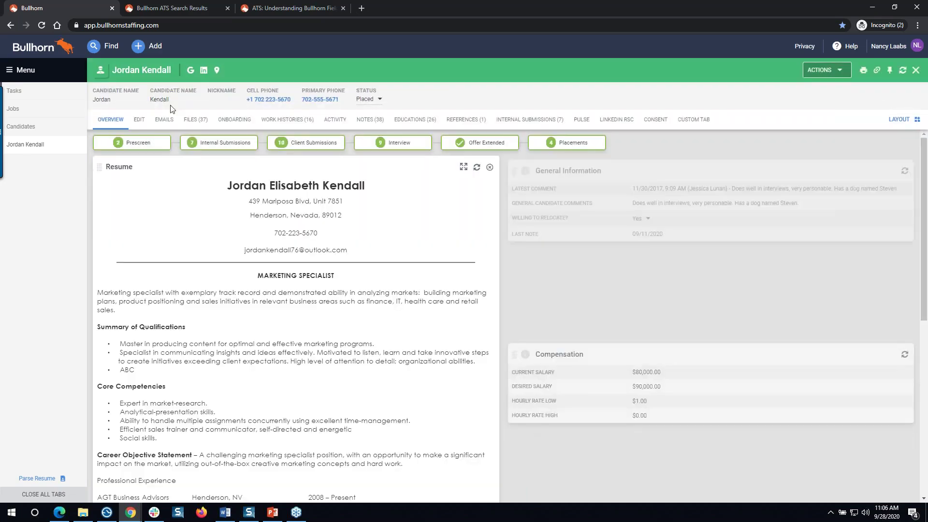
click(139, 119)
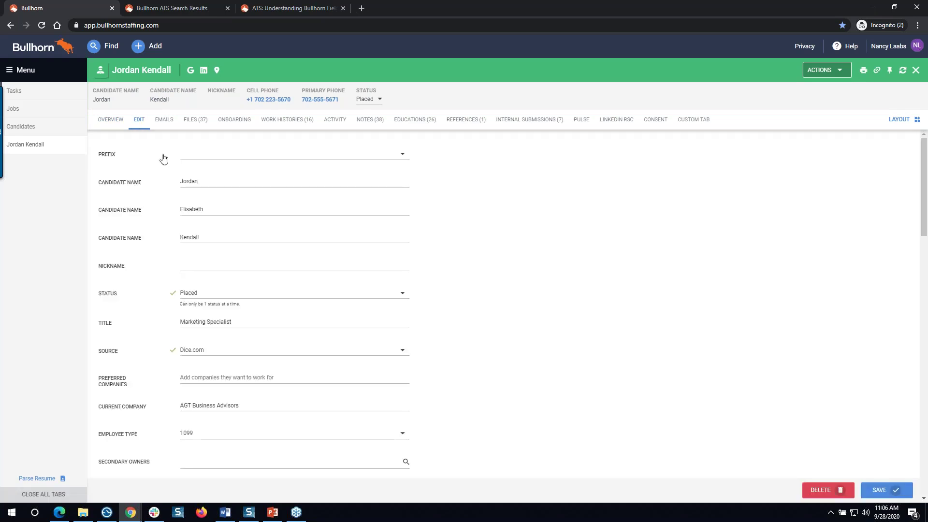
Step: Test the candidate's Employee Type field by selecting H1B and replacing it with W2
scroll(175, 180, down, 1)
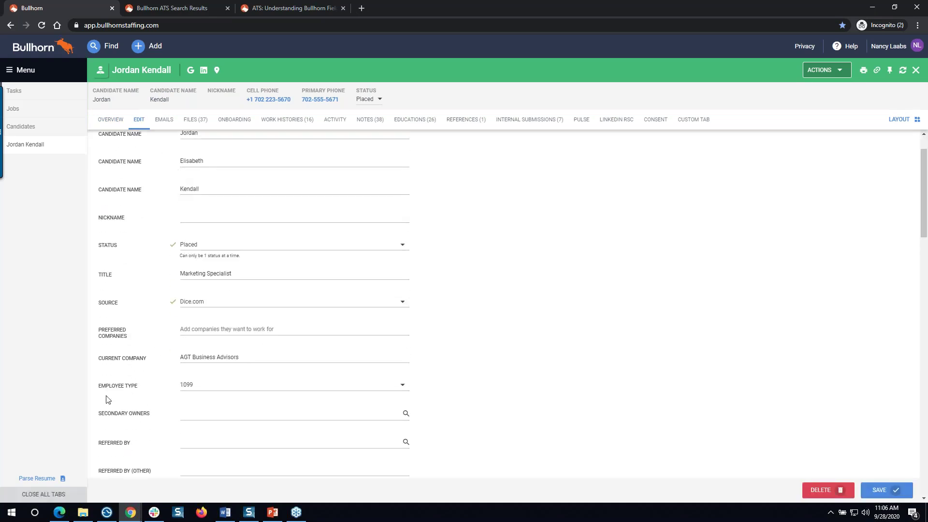
click(369, 391)
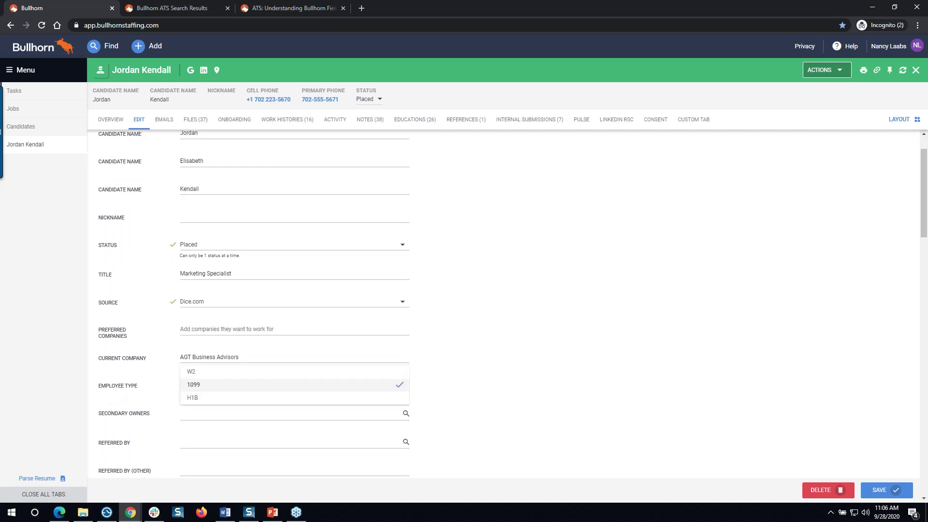
click(215, 402)
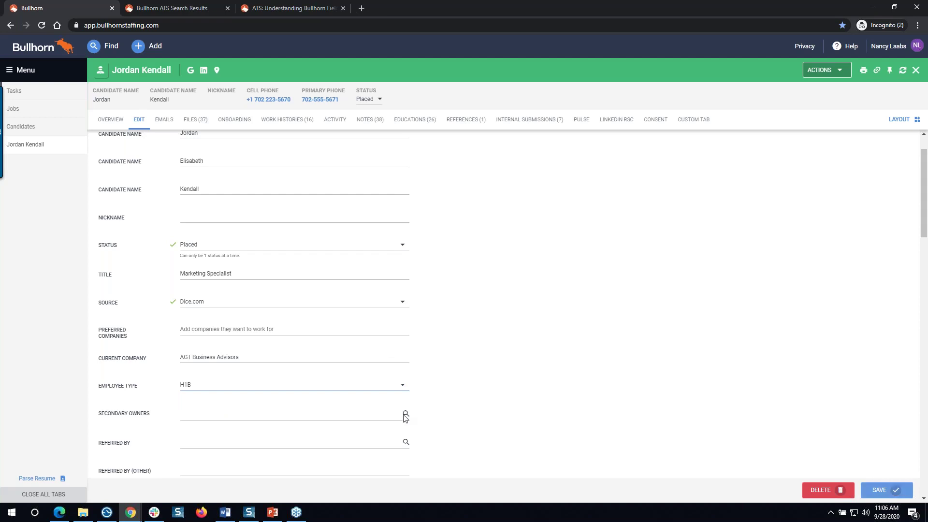
click(331, 387)
click(311, 372)
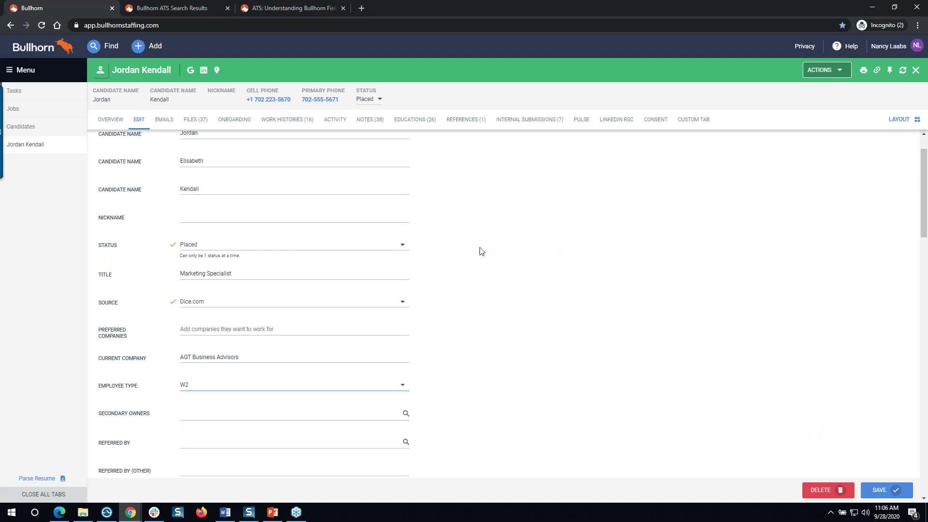
Step: Open the admin field mappings and expand the Job section
click(45, 78)
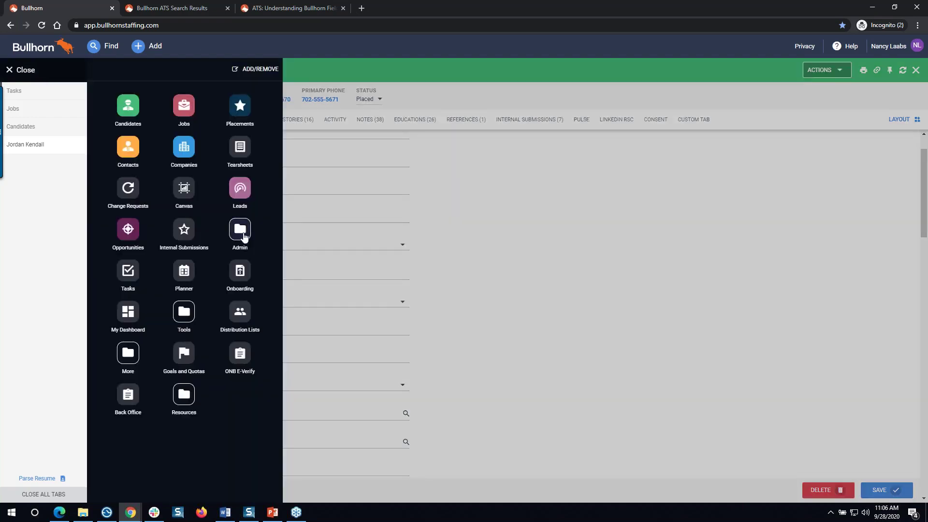
click(241, 231)
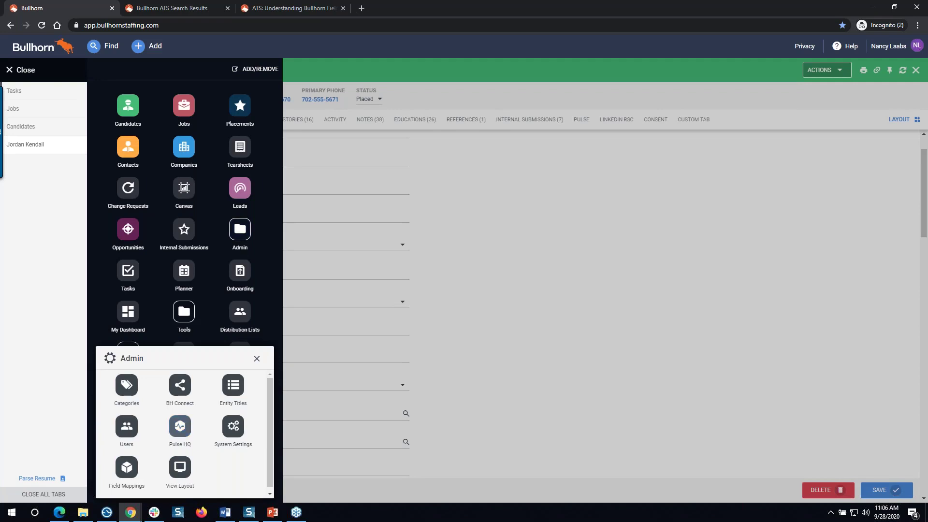
click(128, 472)
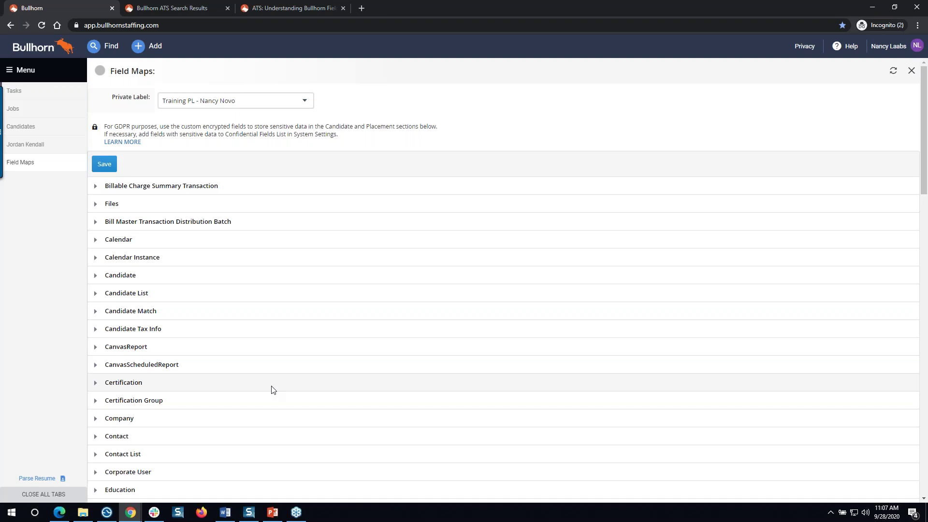
scroll(263, 317, down, 4)
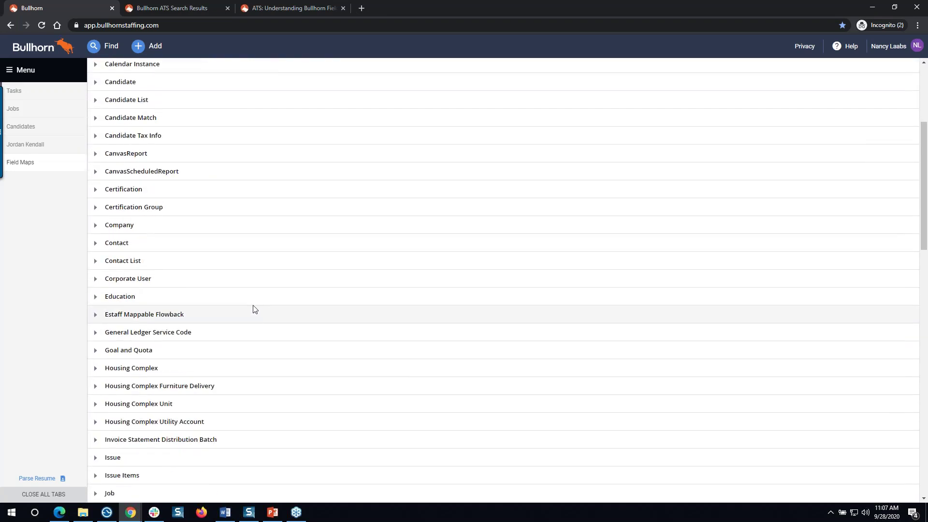
scroll(255, 309, down, 3)
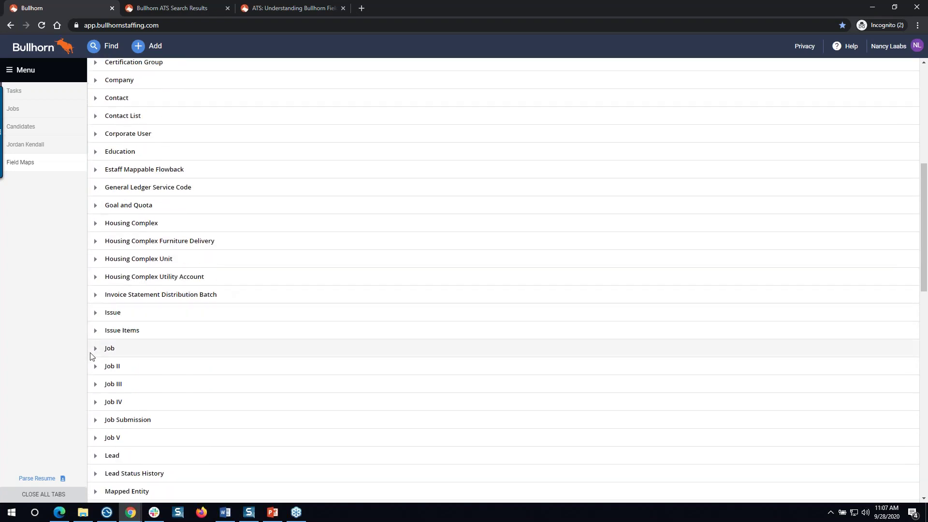
click(95, 350)
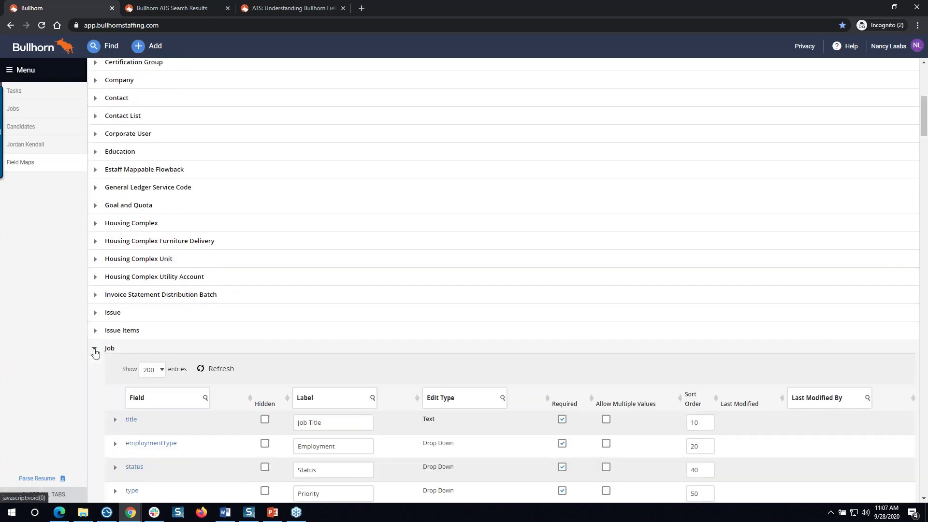
Step: Filter the Job fields by the label "secondary contact"
click(326, 397)
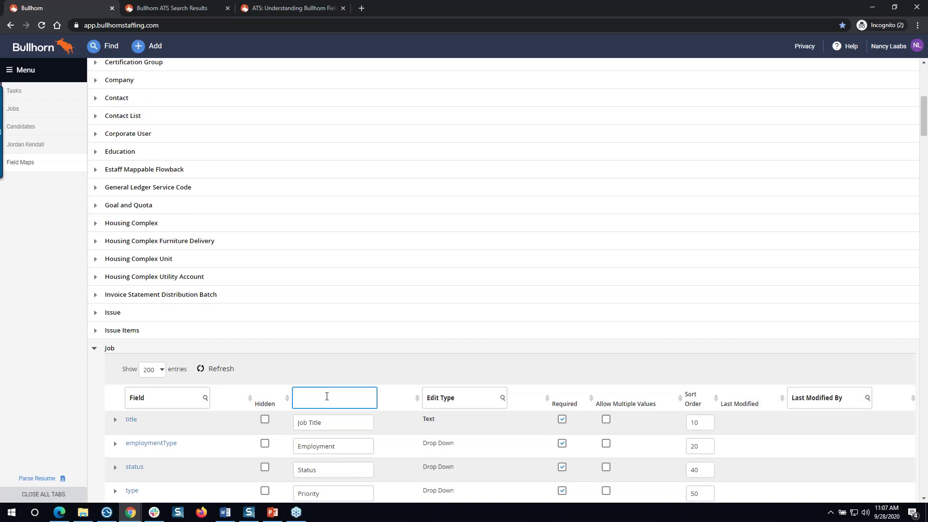
text(second)
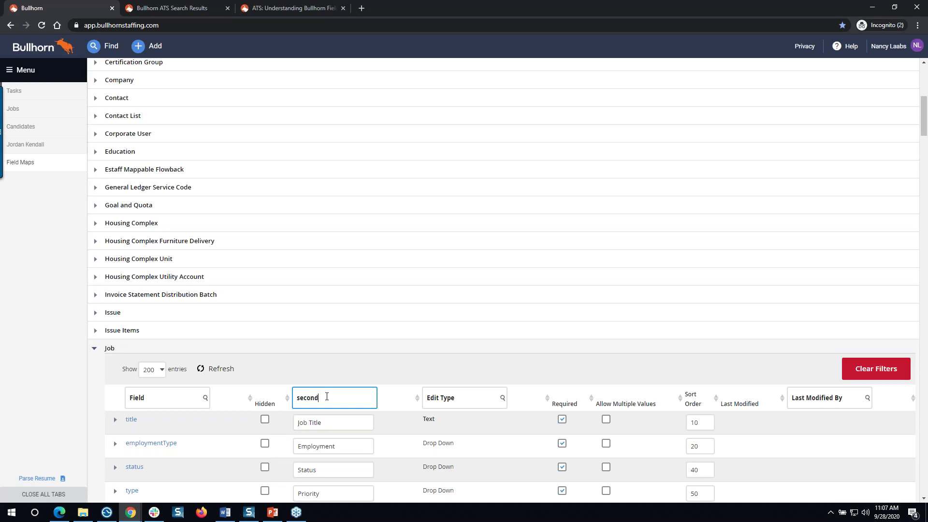
text(ary contact)
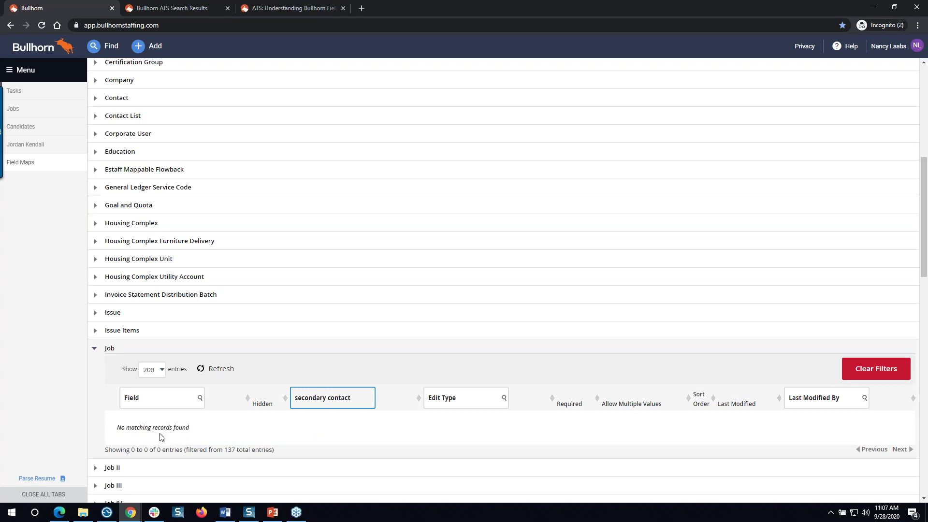
Step: Filter the Job fields by the label "contact" instead, and clear the filter after viewing the matches
click(868, 370)
click(342, 396)
text(contac)
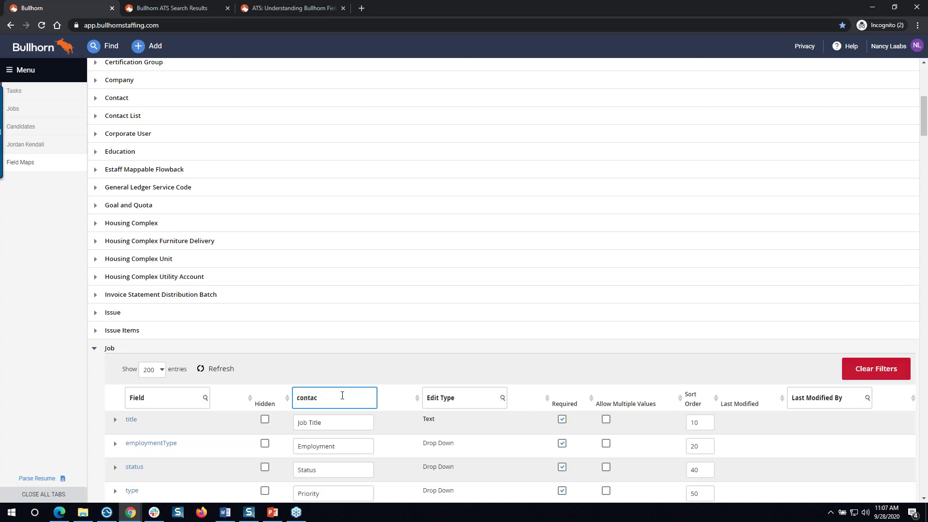
text(t)
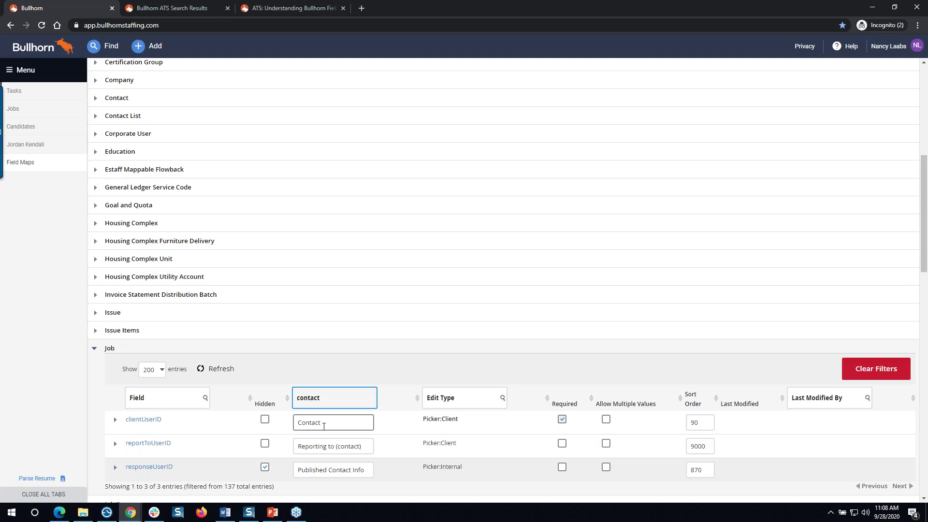
click(575, 361)
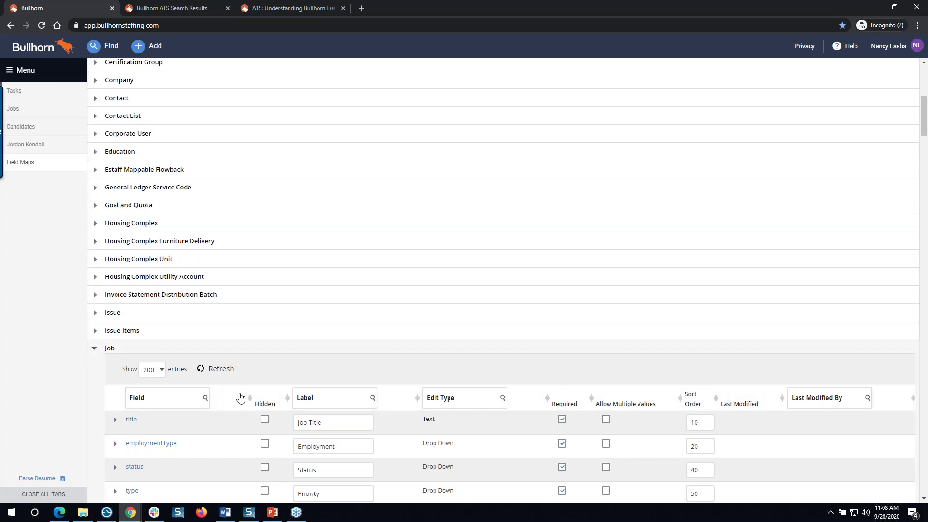
Step: Filter the Job fields by the field name "customText"
click(171, 400)
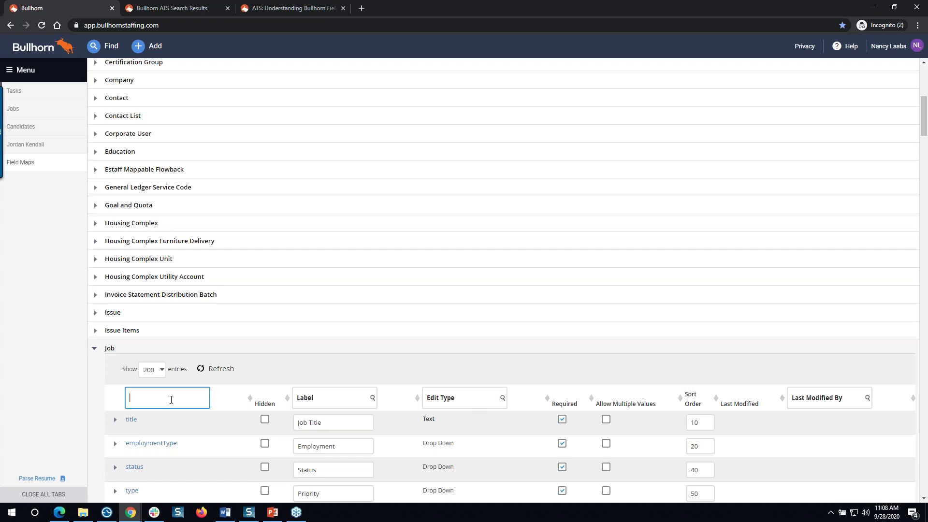
text(custo)
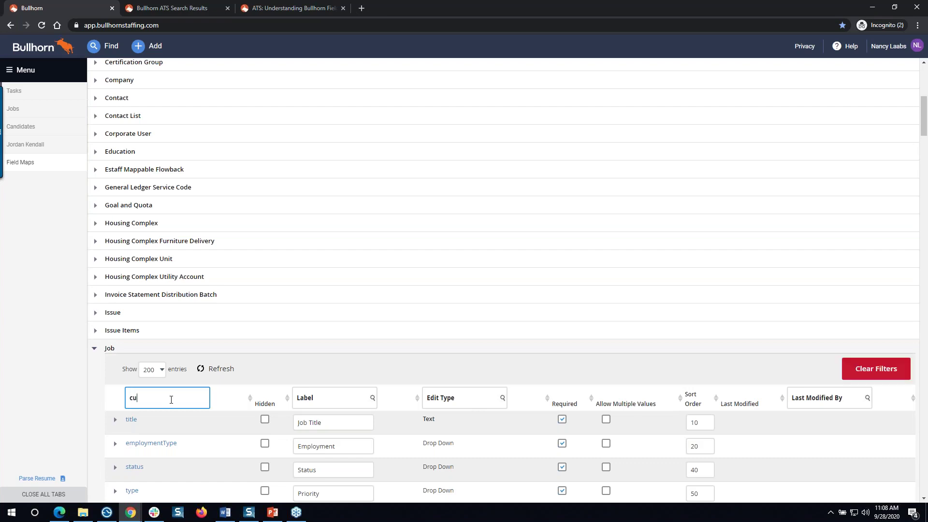
key(BackSpace)
key(BackSpace)
text(tomText)
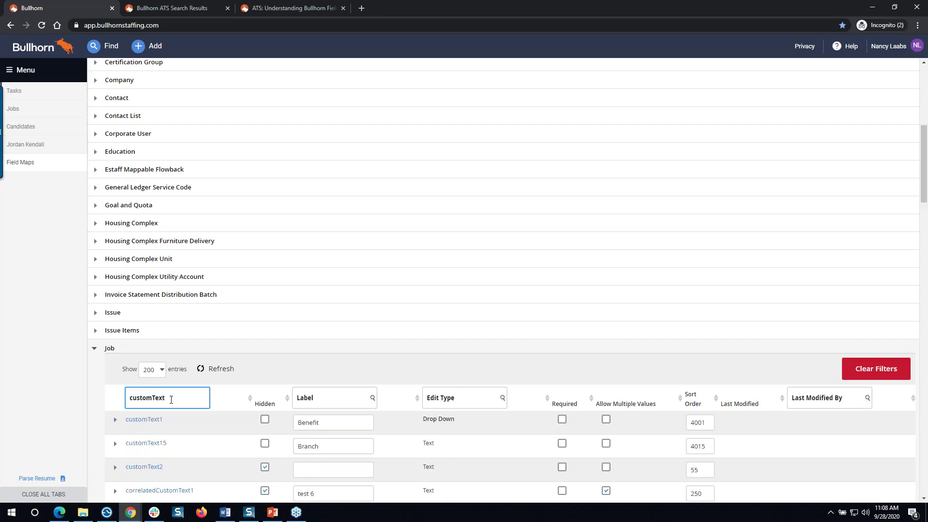
Step: Look through the custom text fields for an unused hidden one and open customText20 for editing
scroll(171, 398, down, 5)
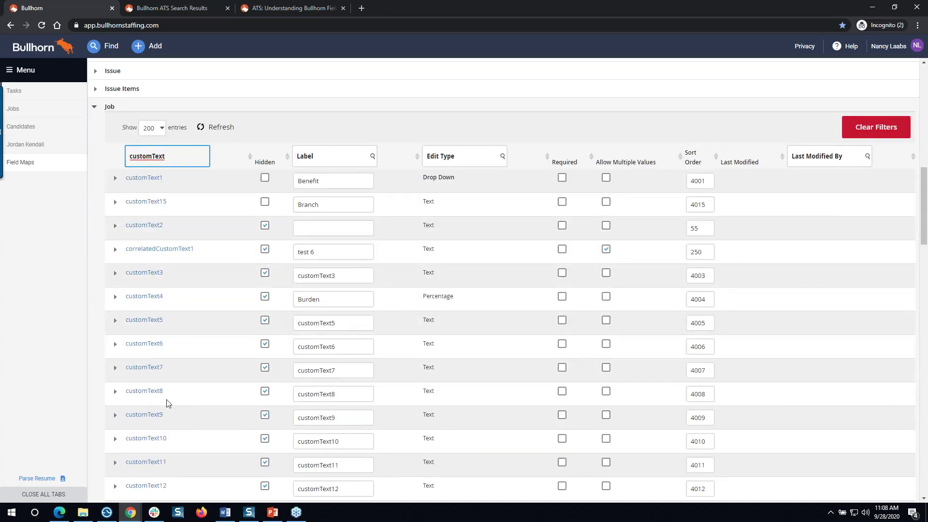
scroll(166, 399, down, 2)
scroll(167, 404, down, 4)
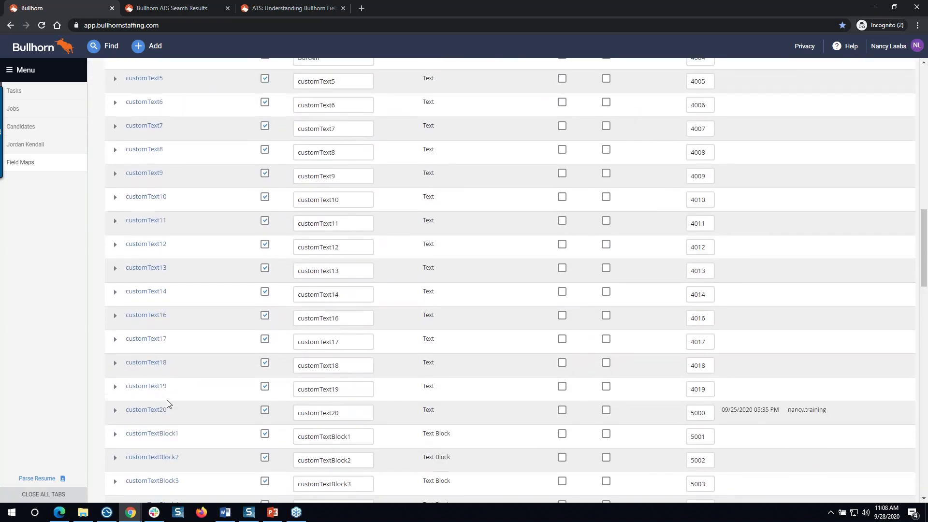
scroll(165, 403, down, 1)
scroll(164, 403, up, 1)
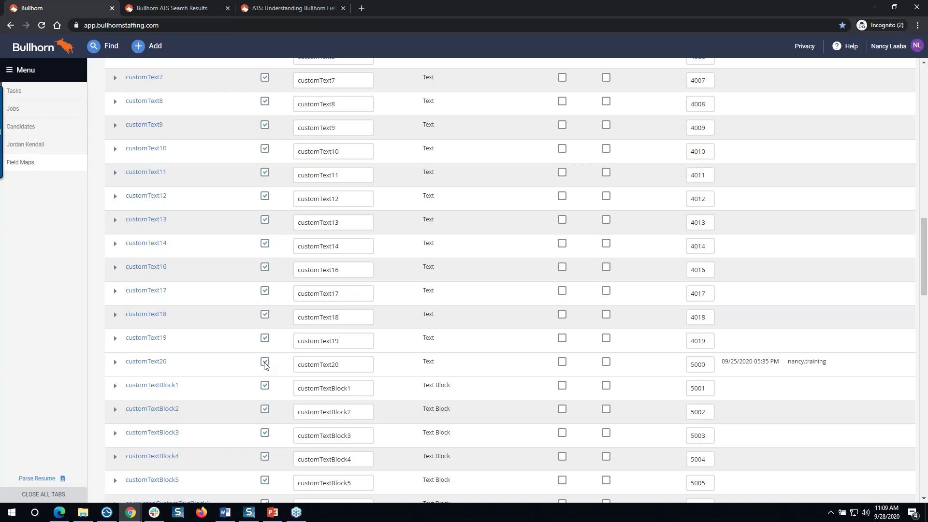
click(147, 363)
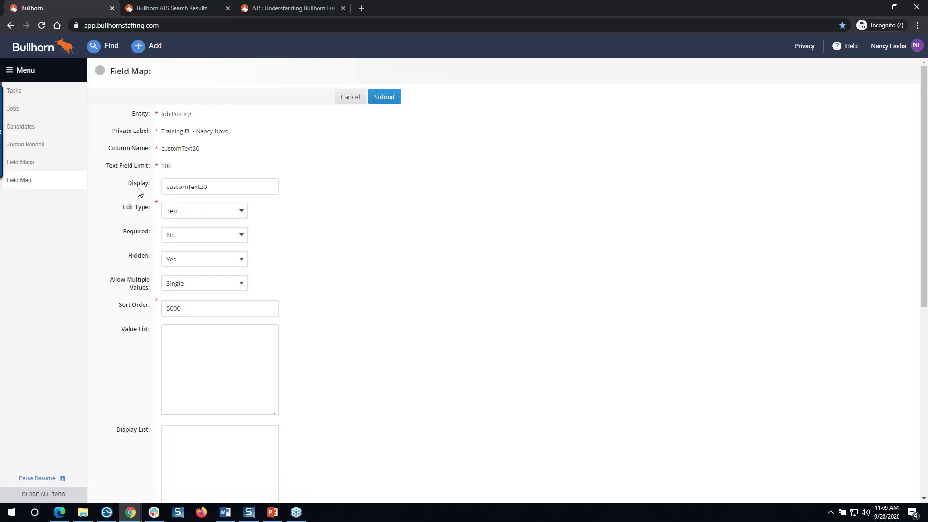
Step: Set the display name of customText20 to "Secondary Contact" and its edit type to Picker:Text:Client
click(222, 189)
drag(223, 189, 158, 187)
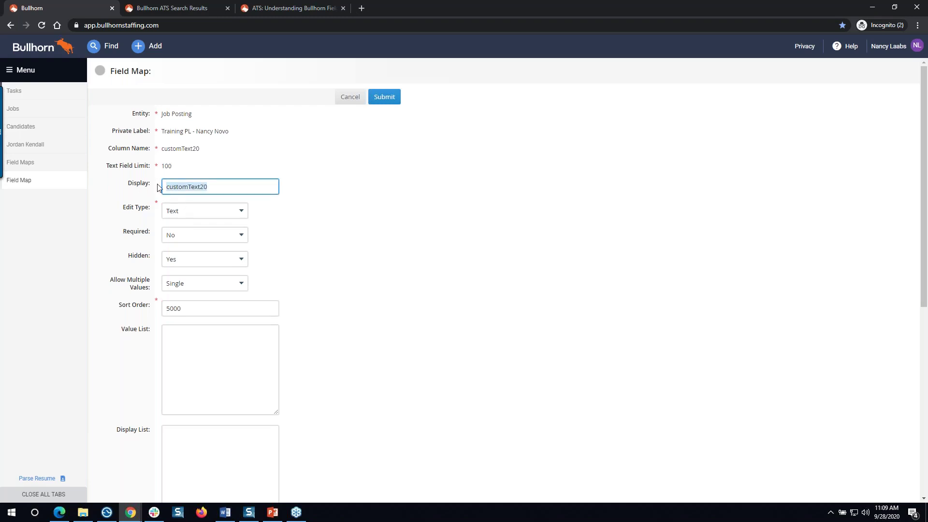
text(Secondary Contact)
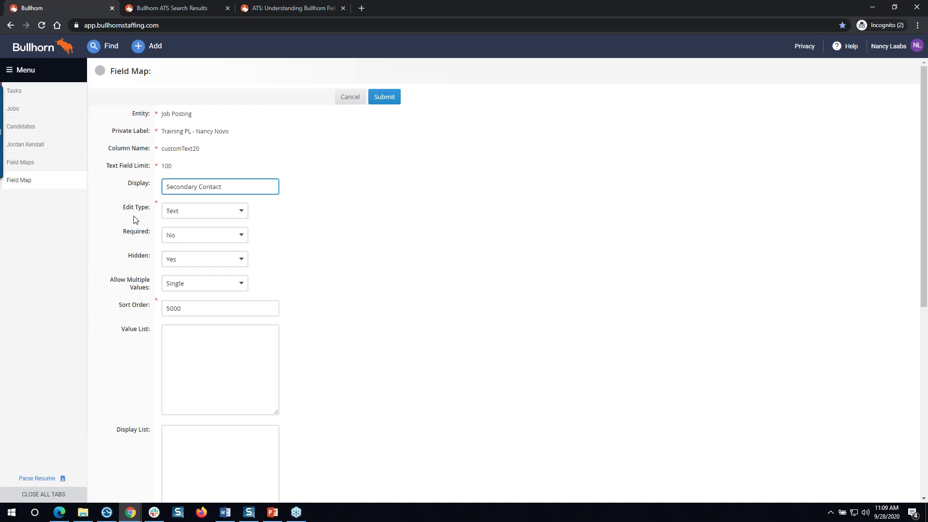
click(206, 217)
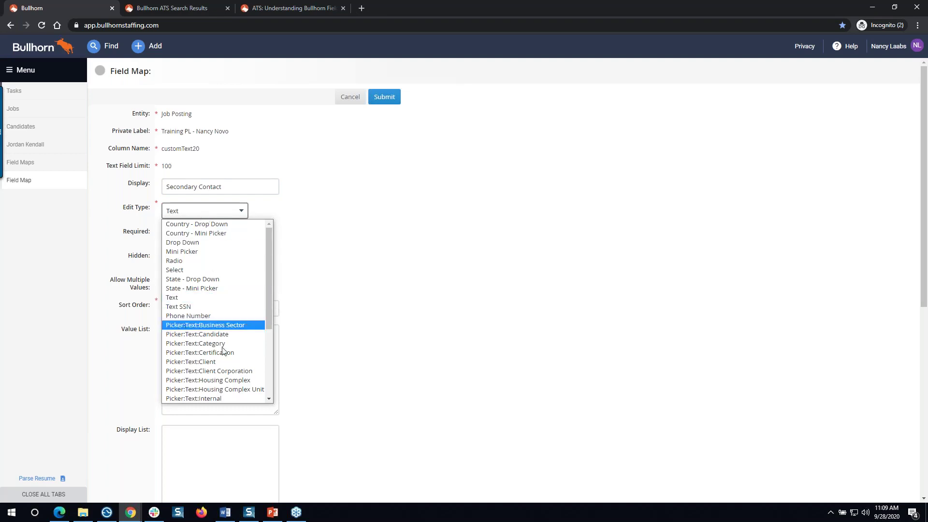
click(224, 365)
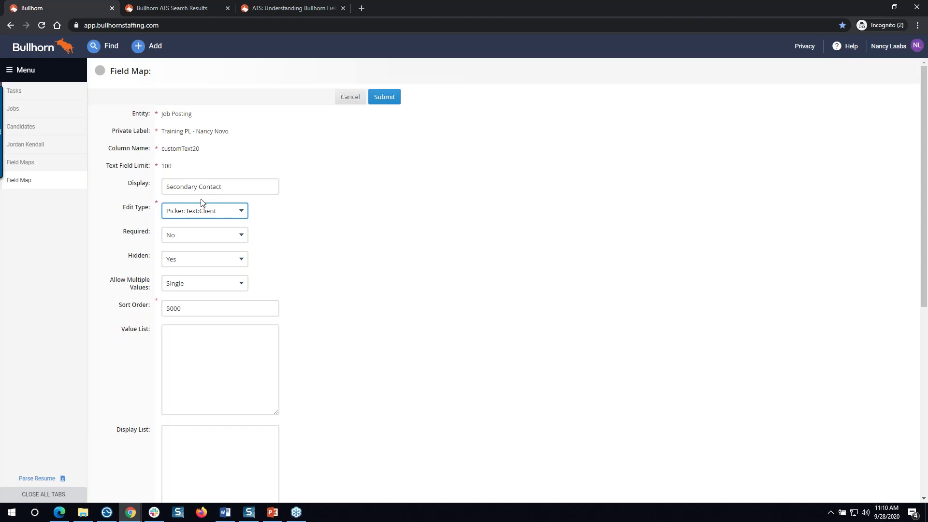
click(241, 213)
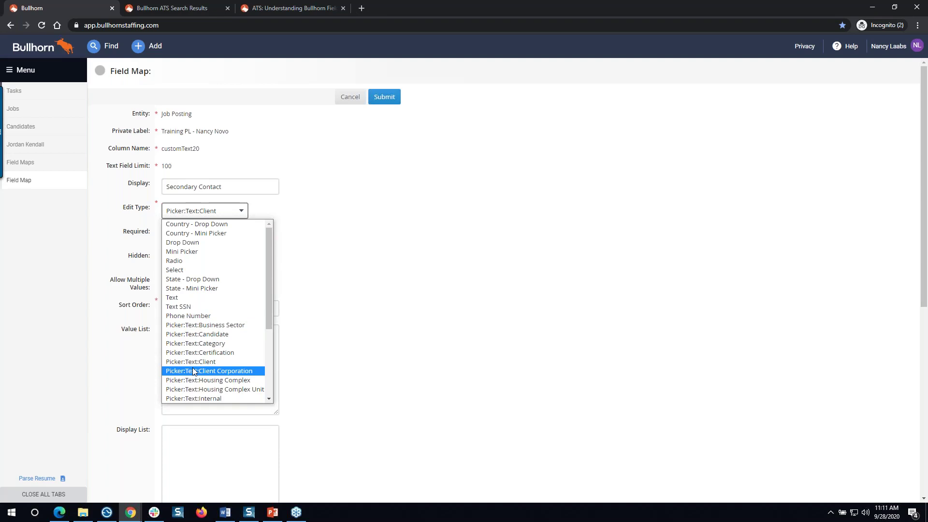
click(366, 340)
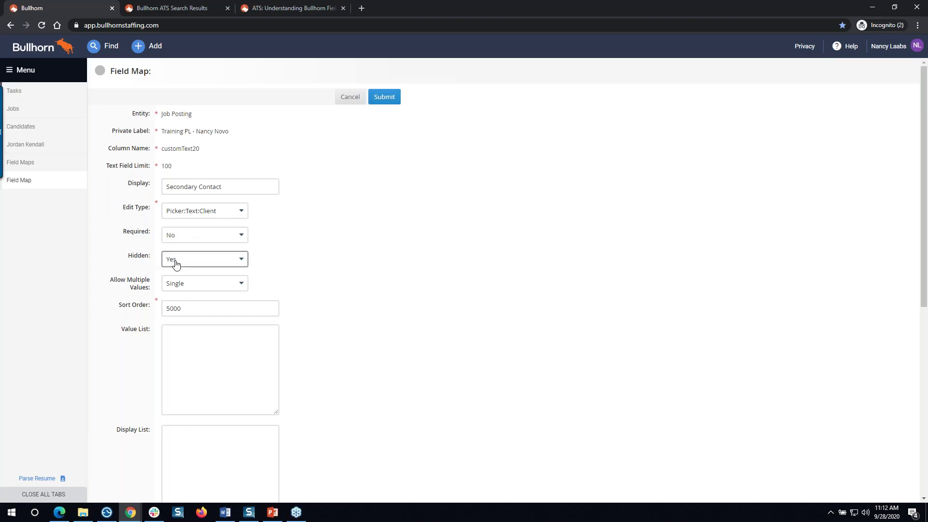
Step: Set the Secondary Contact field's Hidden option to No and its sort order to 100
click(197, 264)
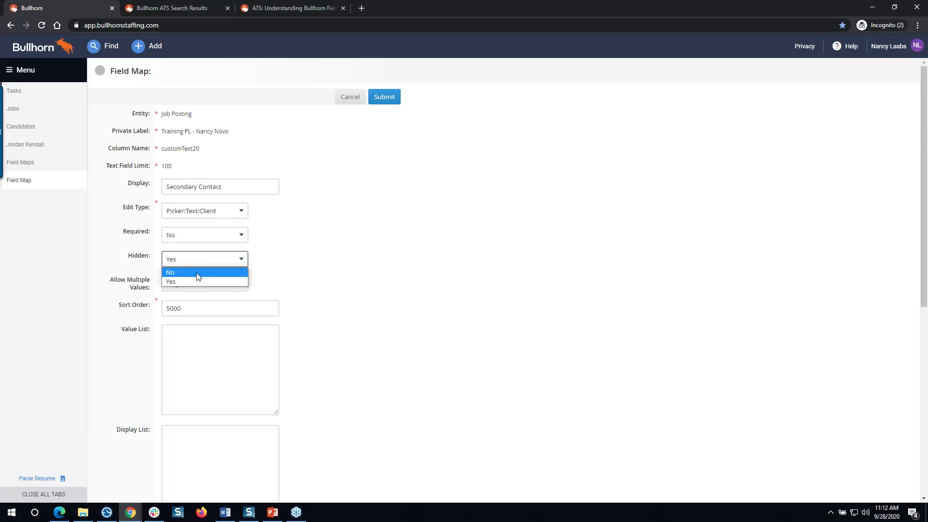
click(198, 273)
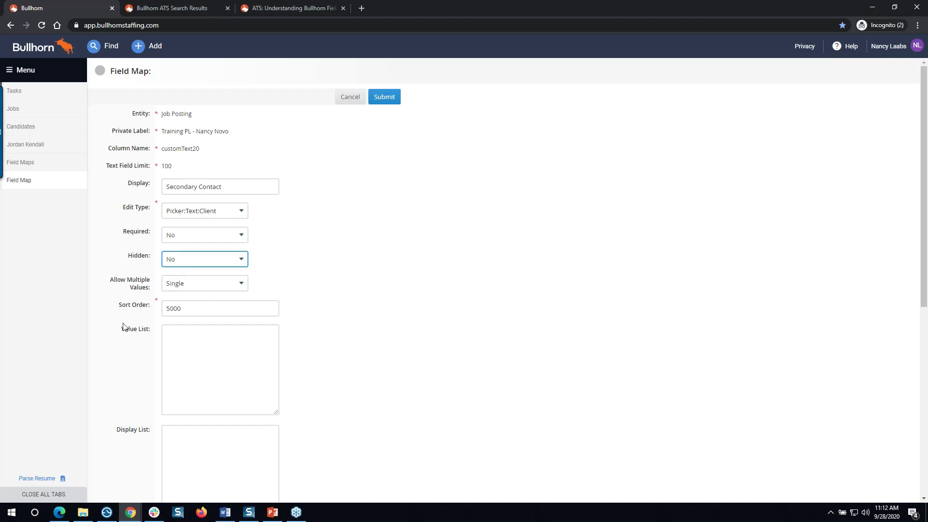
drag(189, 308, 149, 308)
text(100)
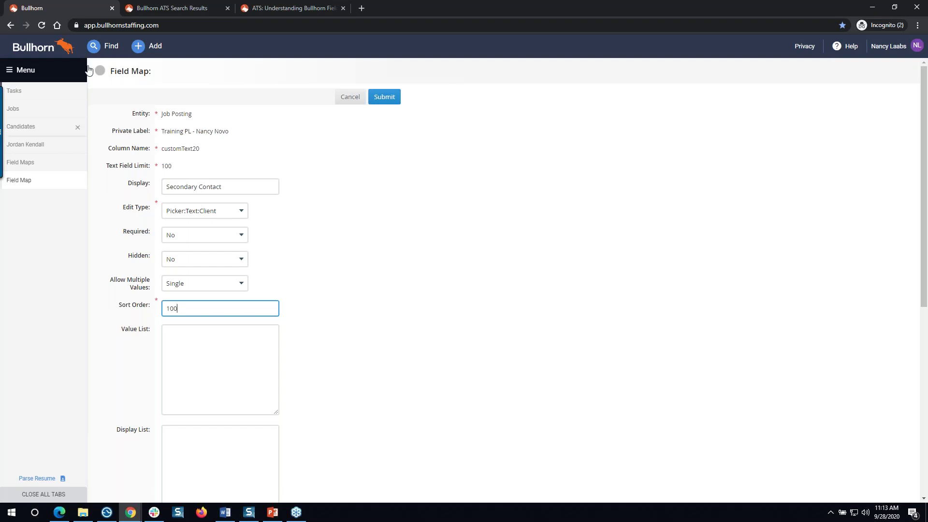
Step: Find job 112455, Marketing Manager, and examine the field order around Contact on its edit form
click(106, 47)
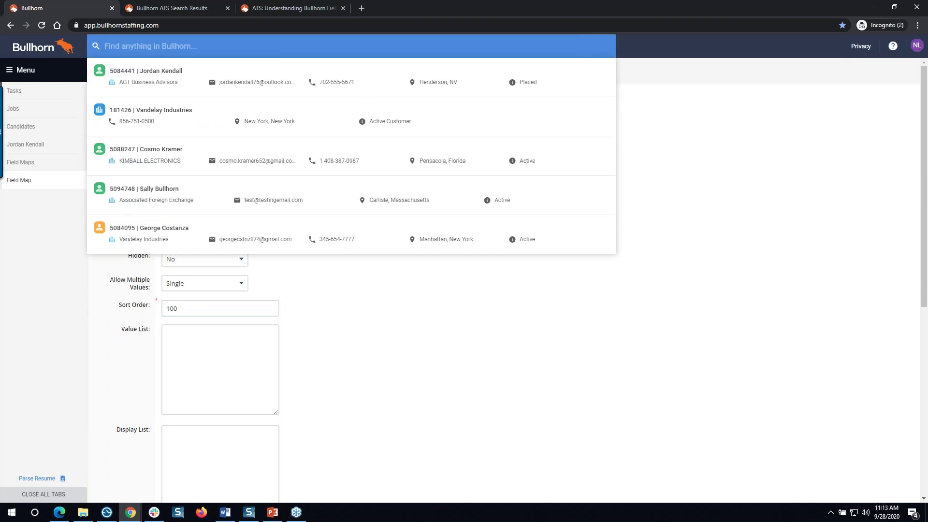
text(11)
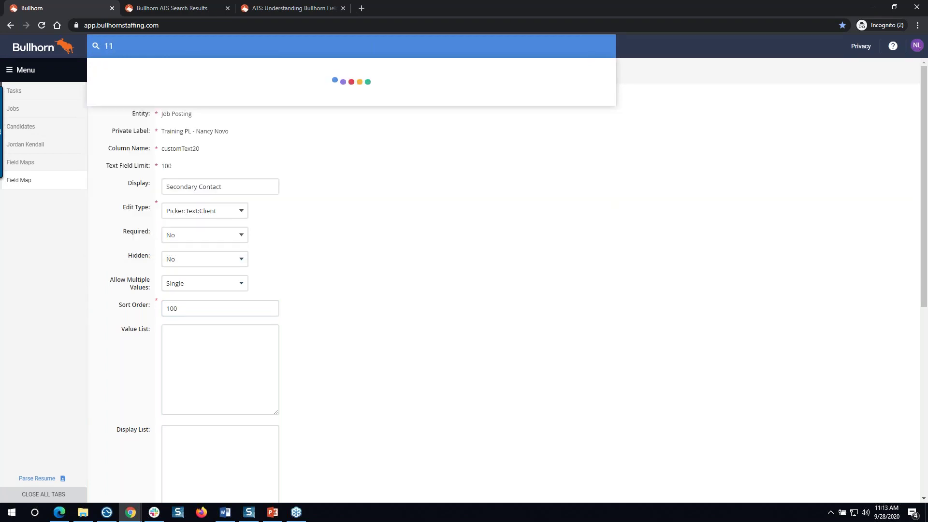
text(2455)
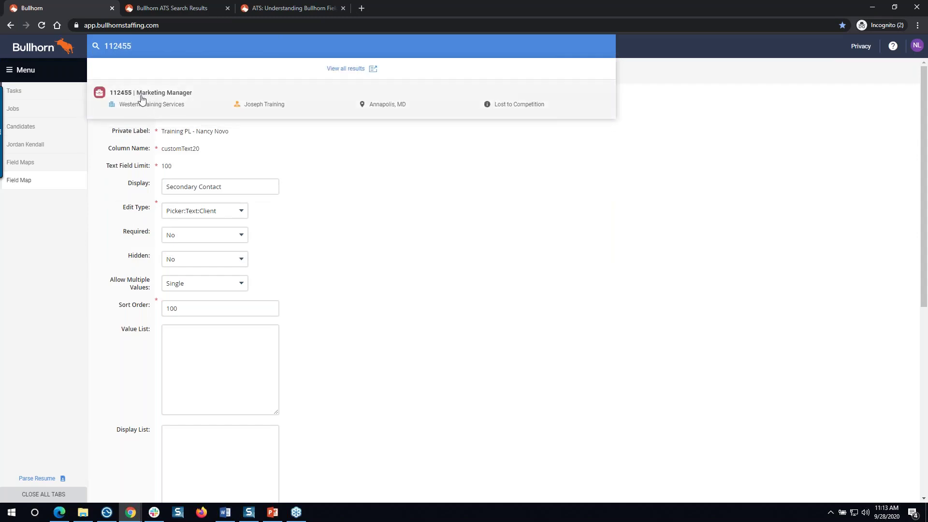
click(141, 100)
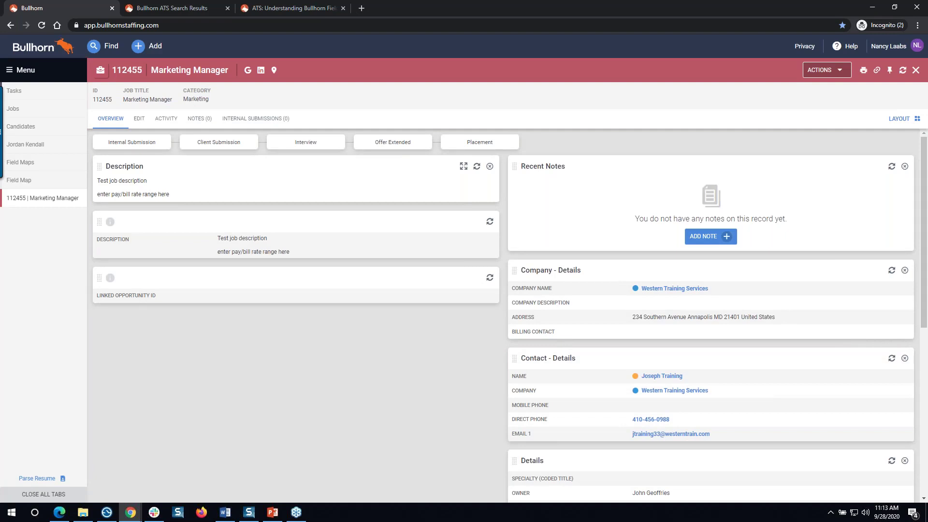
click(139, 124)
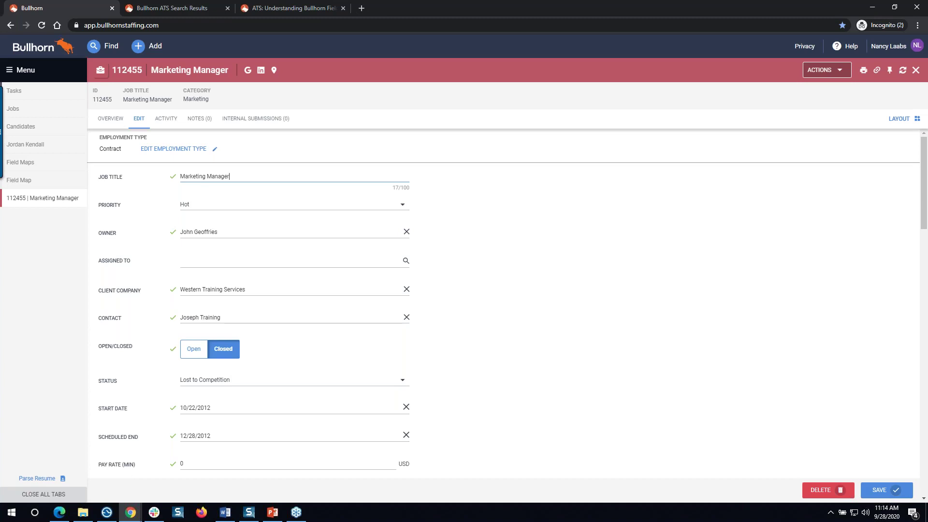
scroll(128, 242, down, 1)
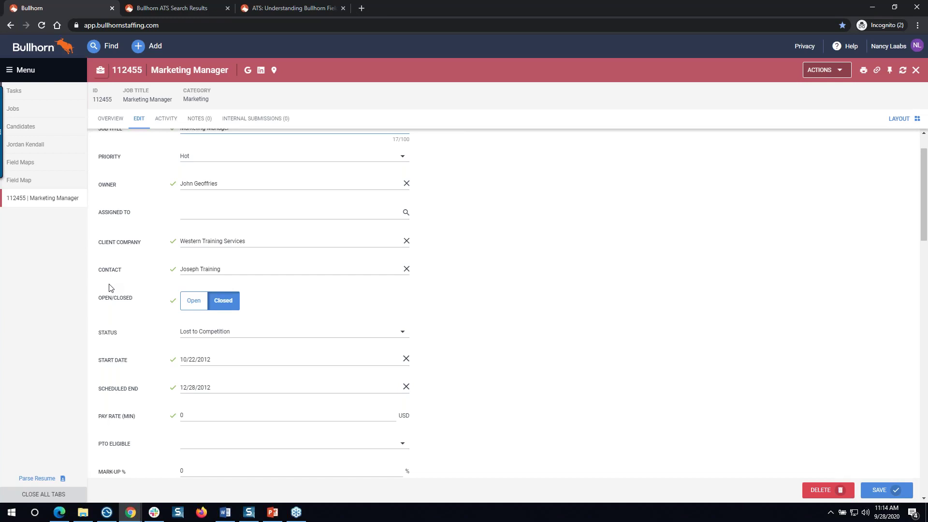
Step: Return to the field maps list and replace the Job section's filter with the label "contact" to check the Contact field's sort order
click(31, 165)
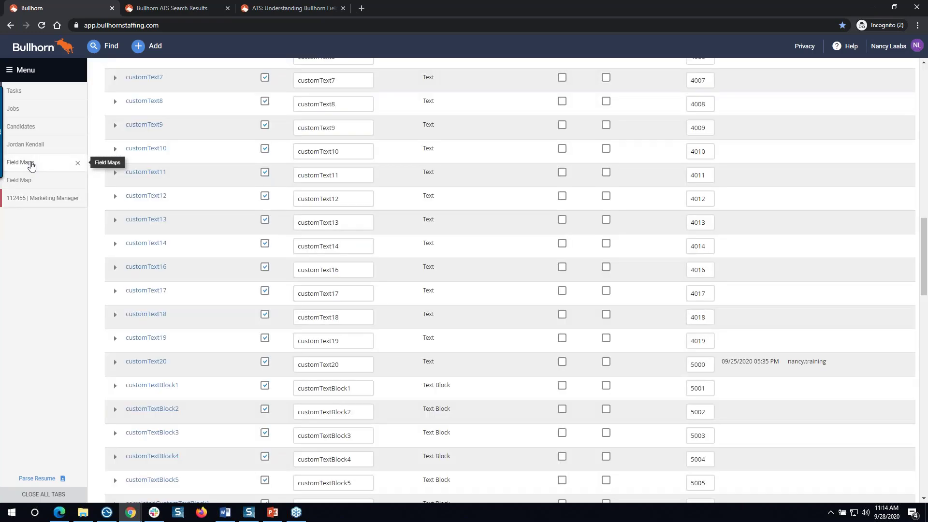
scroll(346, 251, up, 10)
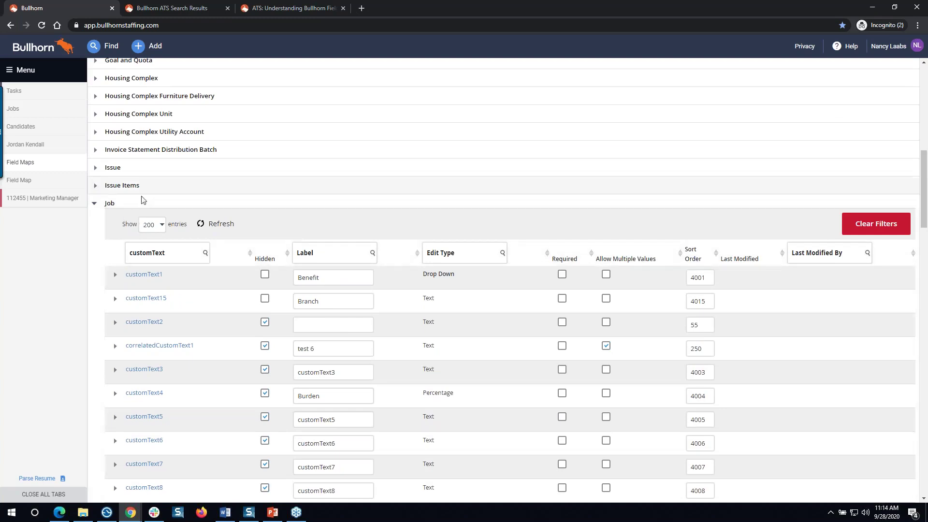
click(865, 228)
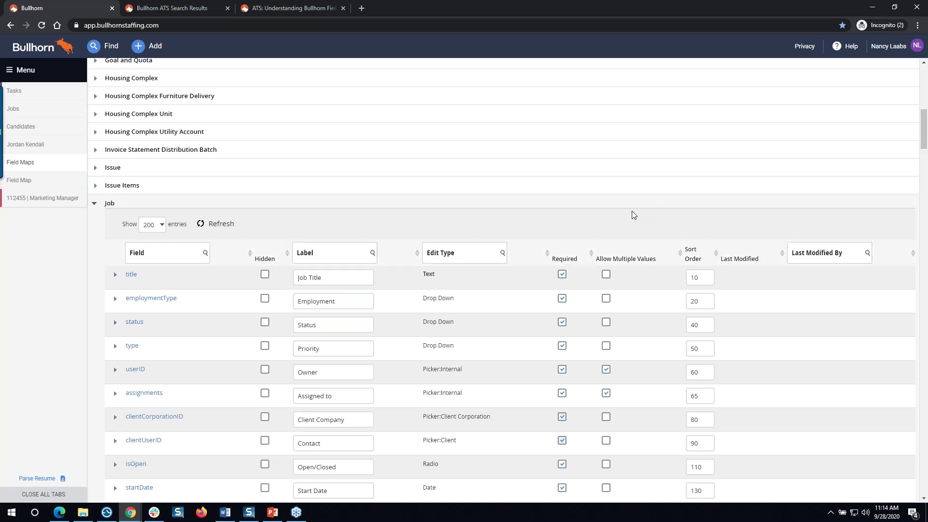
click(330, 252)
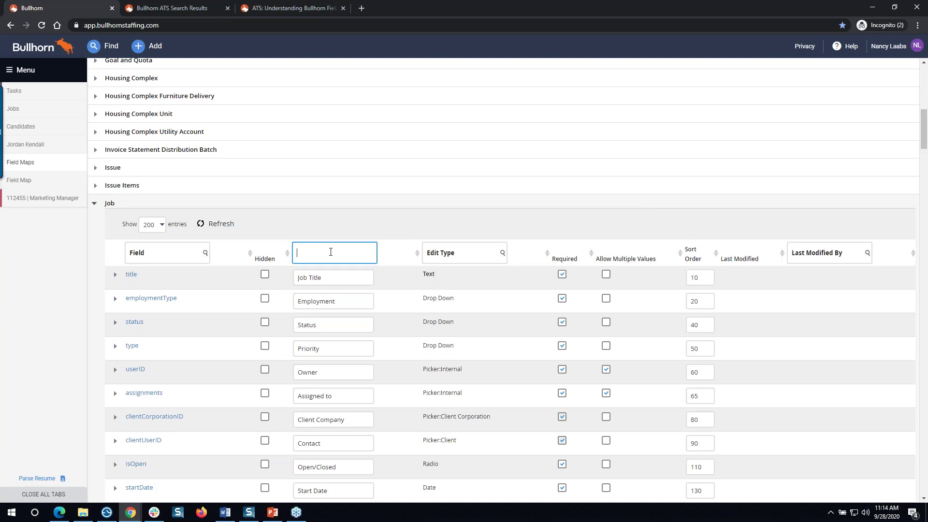
text(contact)
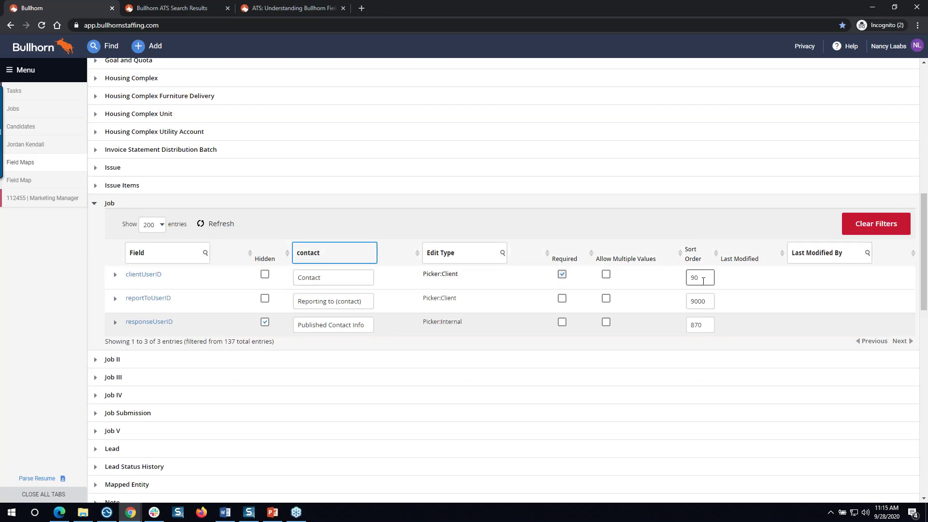
Step: Clear the filter and filter the Job fields by the label "open" to check the Open/Closed field's sort order
click(865, 231)
click(322, 254)
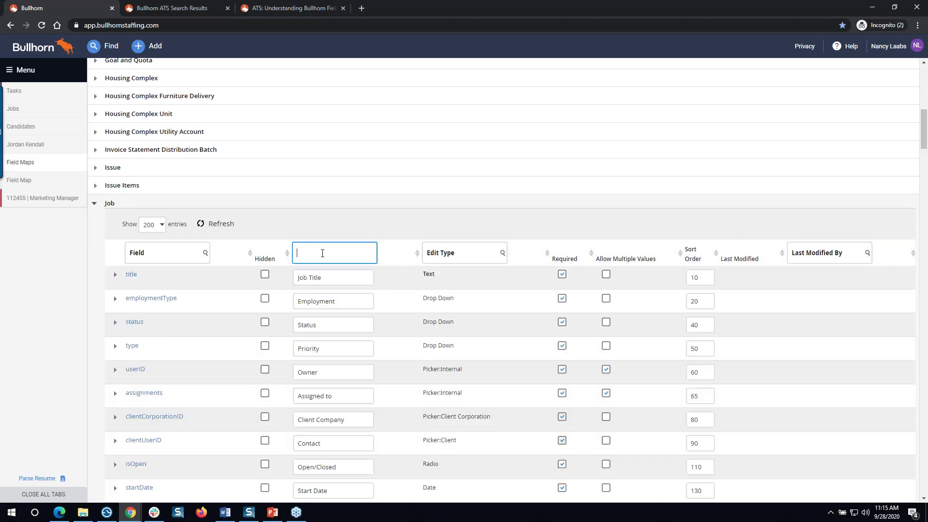
text(open)
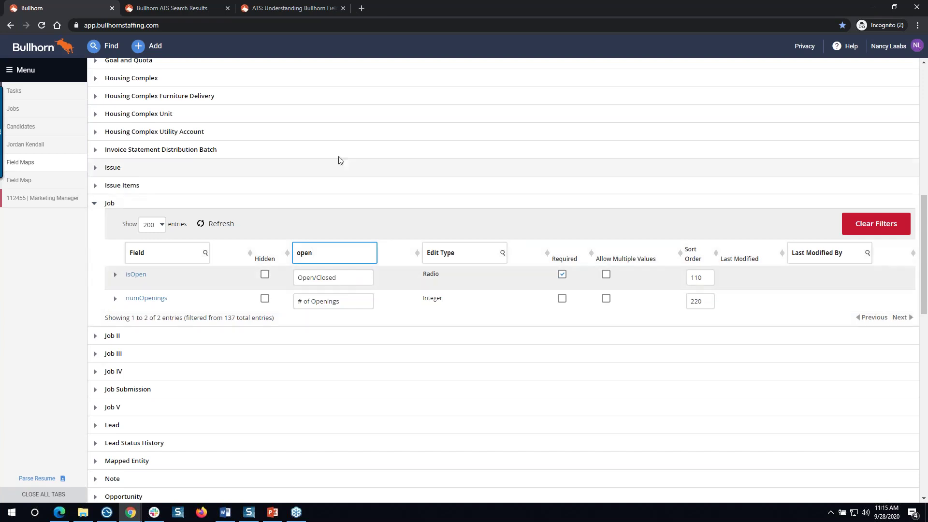
Step: Return to the customText20 field map and save its Secondary Contact settings
click(21, 183)
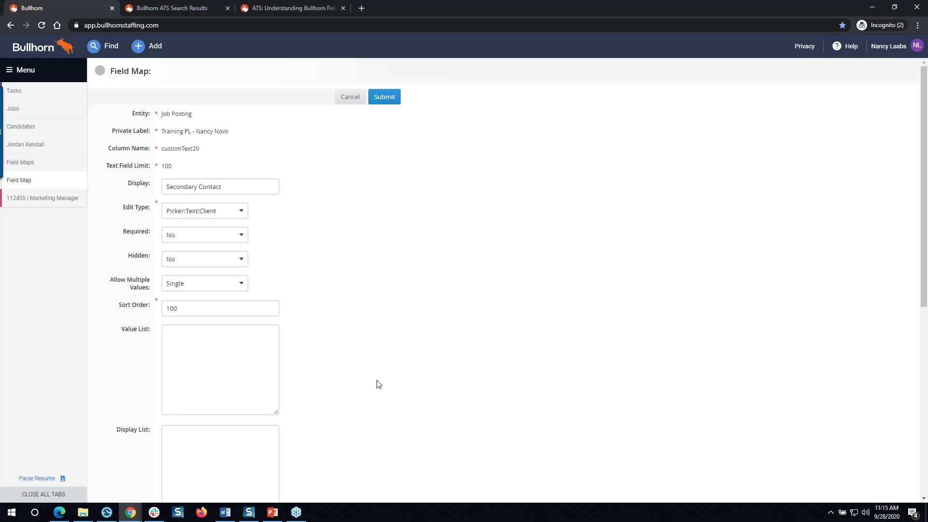
scroll(379, 371, down, 7)
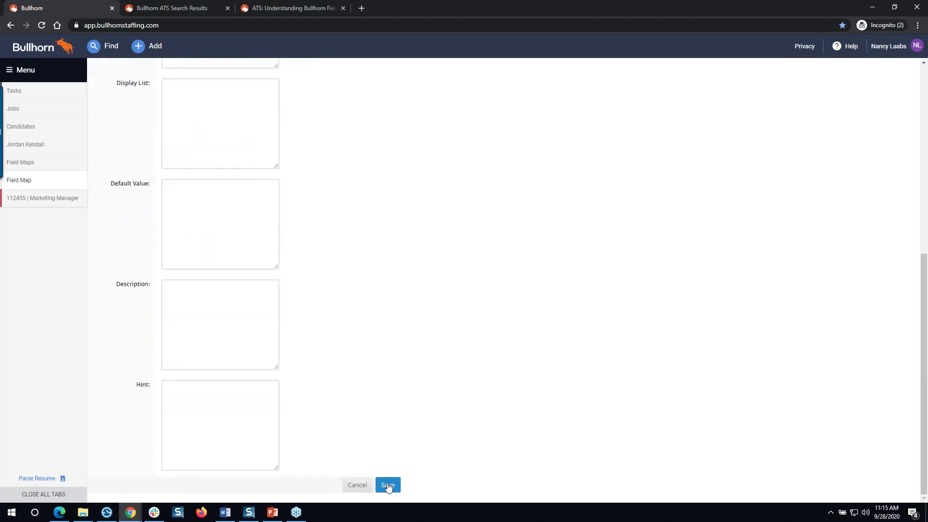
click(388, 485)
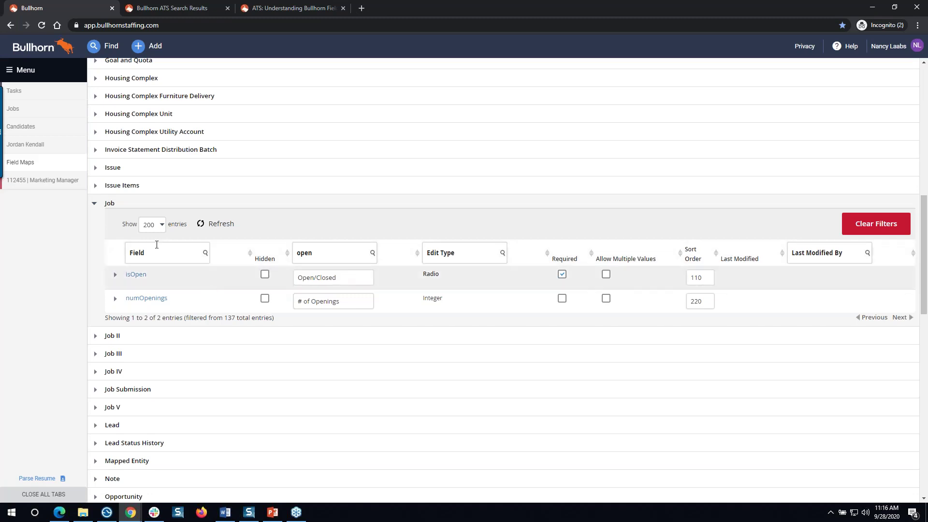
Step: Collapse the Job section, expand Job II and filter its fields by the field name customText20
click(95, 204)
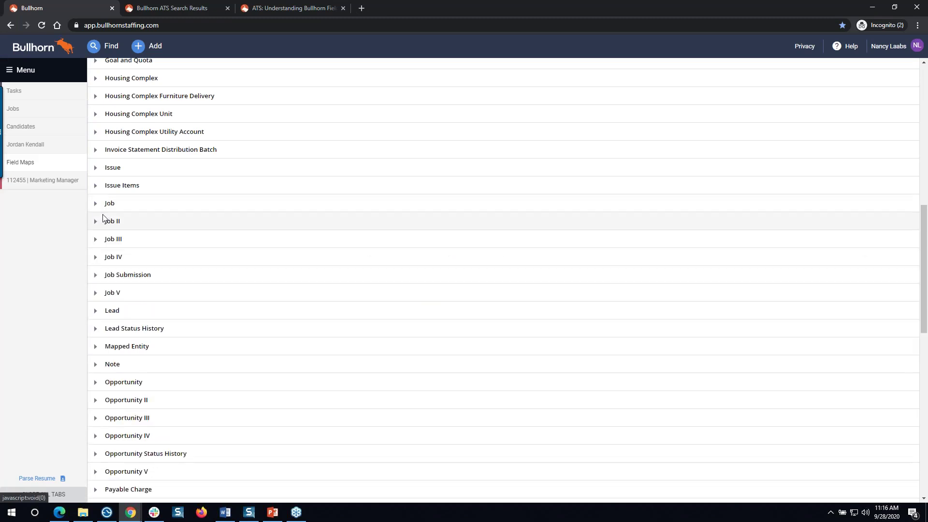
click(96, 222)
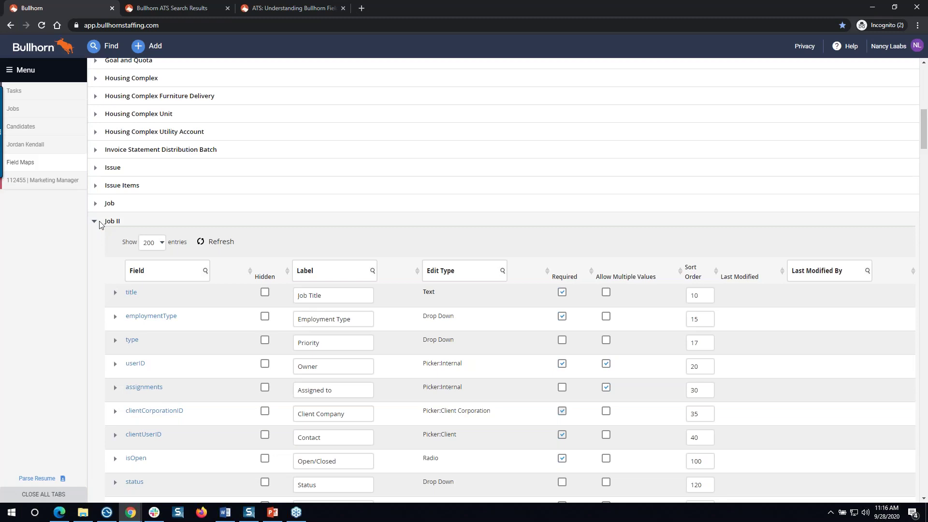
click(154, 271)
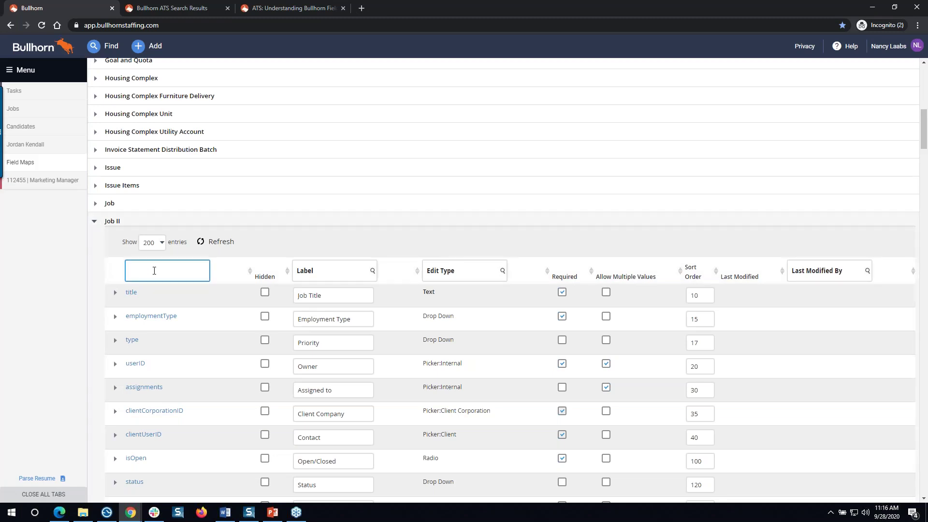
text(custom)
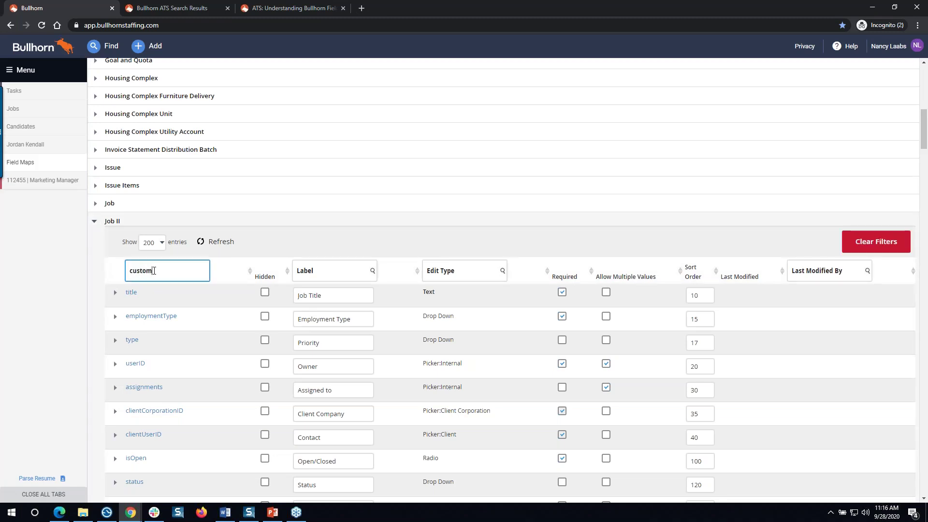
text(Text20)
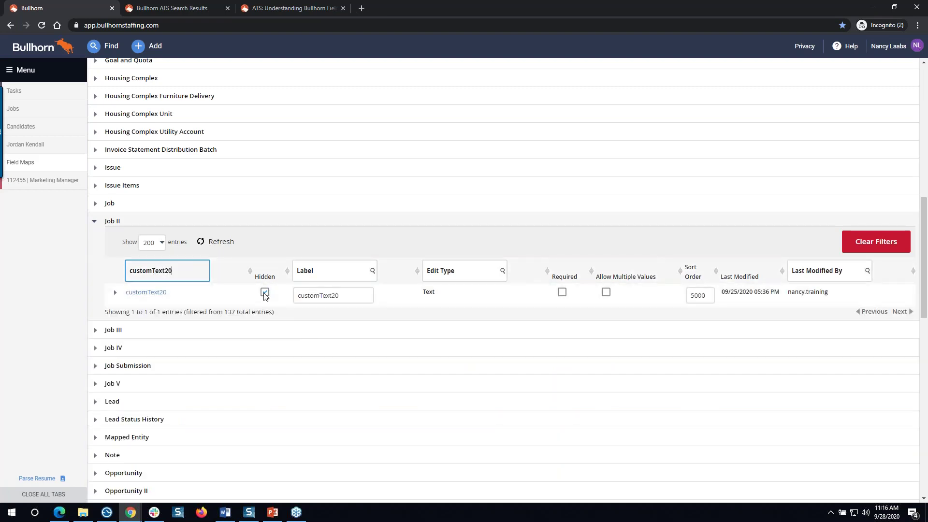
click(265, 292)
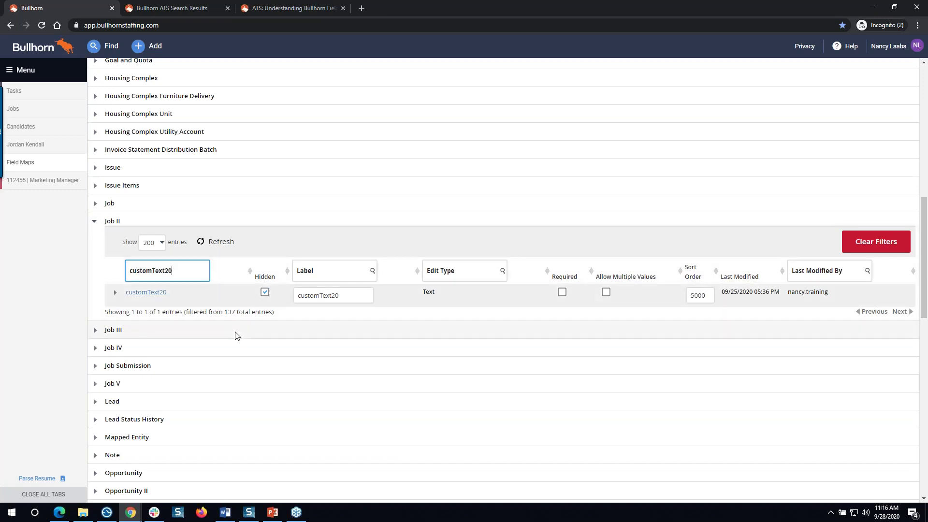
Step: Open the Job II customText20 field map, set its display name to Secondary Contact and its edit type to Picker:Text:Client
click(138, 296)
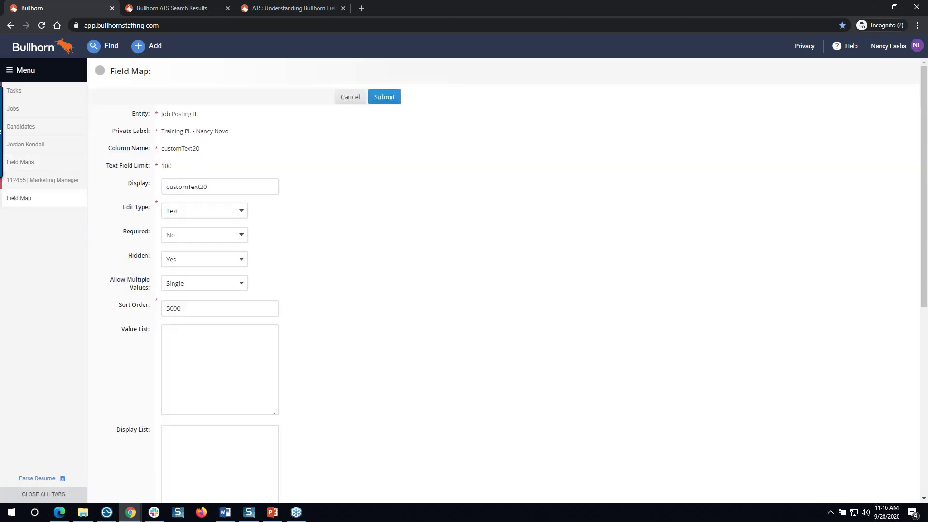
click(195, 187)
key(ctrl+a)
text(Secondary Contact)
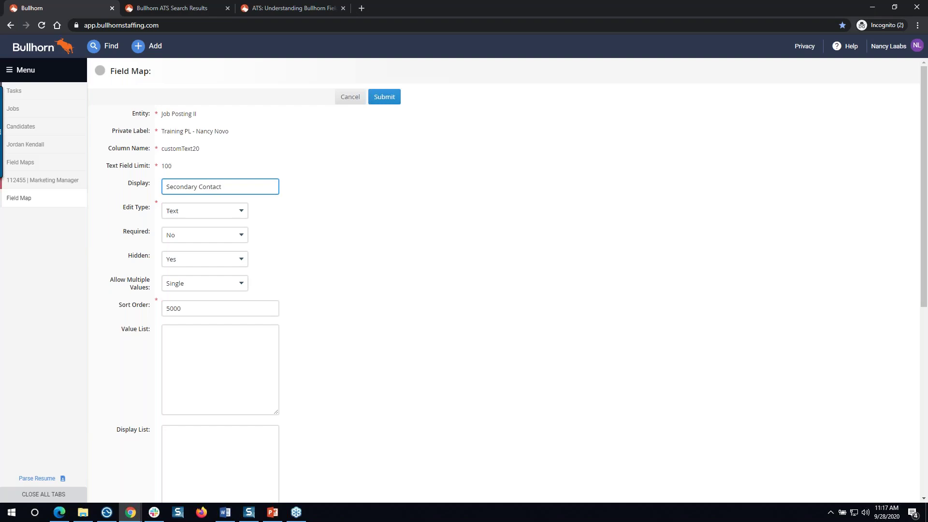
click(188, 216)
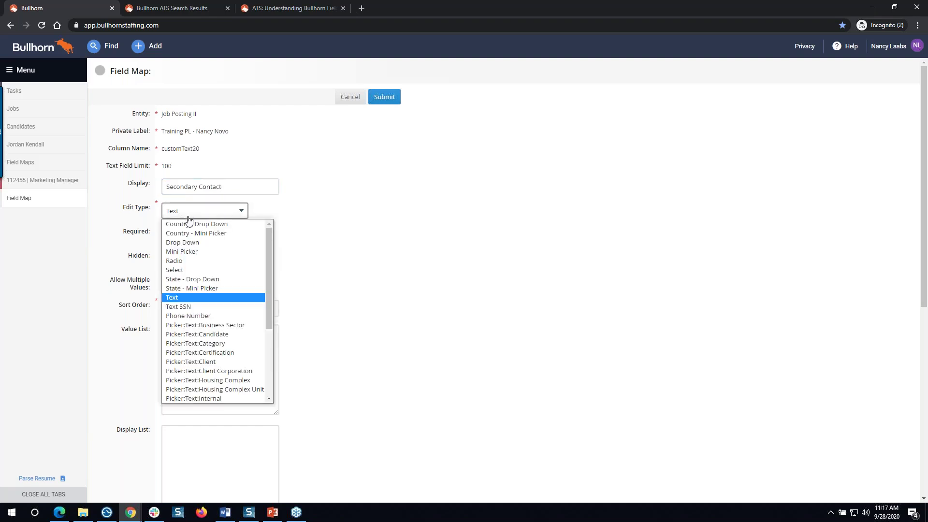
click(229, 362)
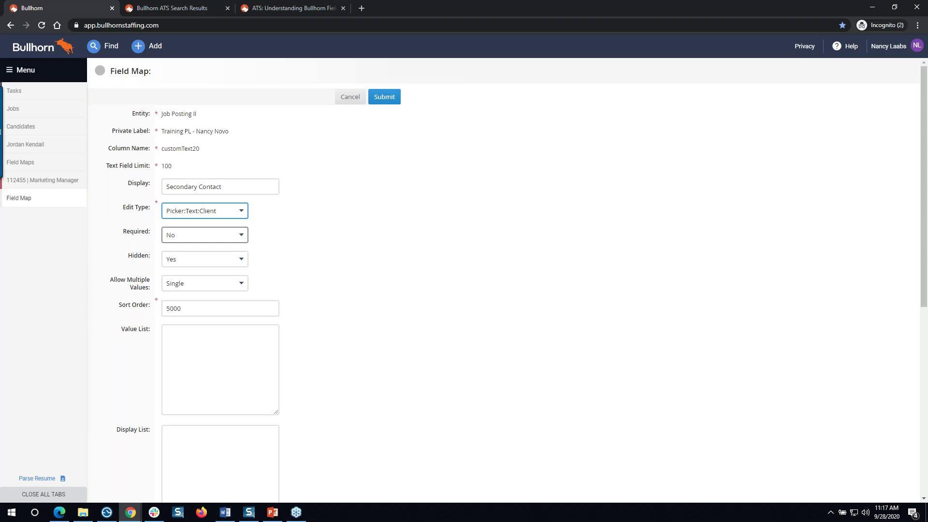
Step: Set Hidden to No and the sort order to 100 for the Job II Secondary Contact field, and submit the field map
click(195, 262)
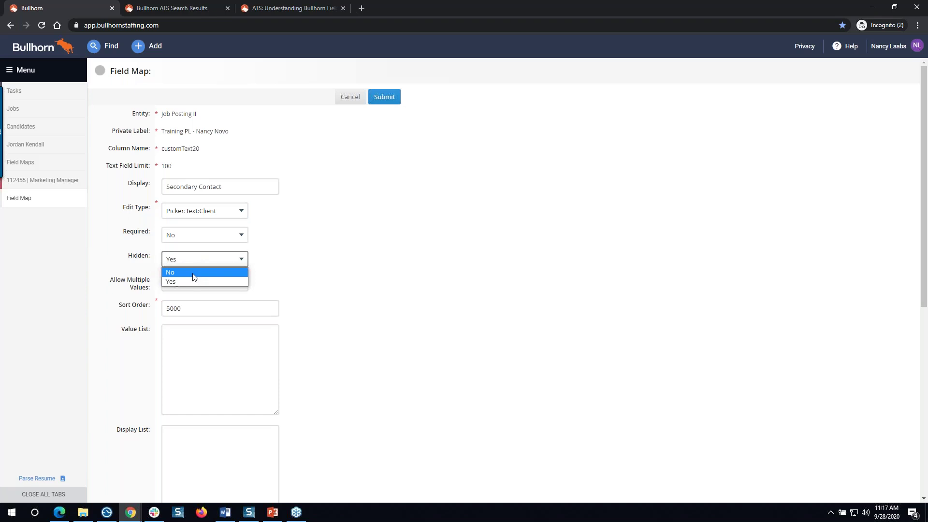
click(194, 273)
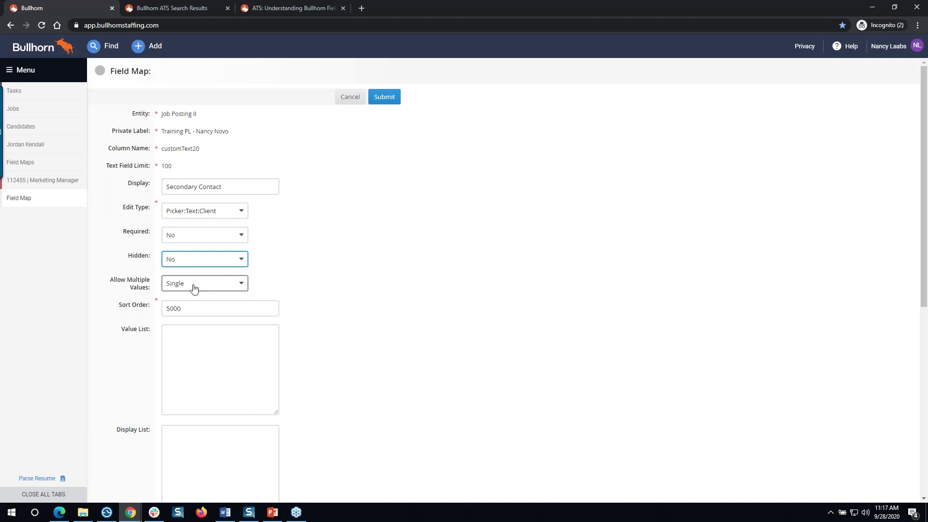
click(204, 309)
double_click(203, 310)
text(100)
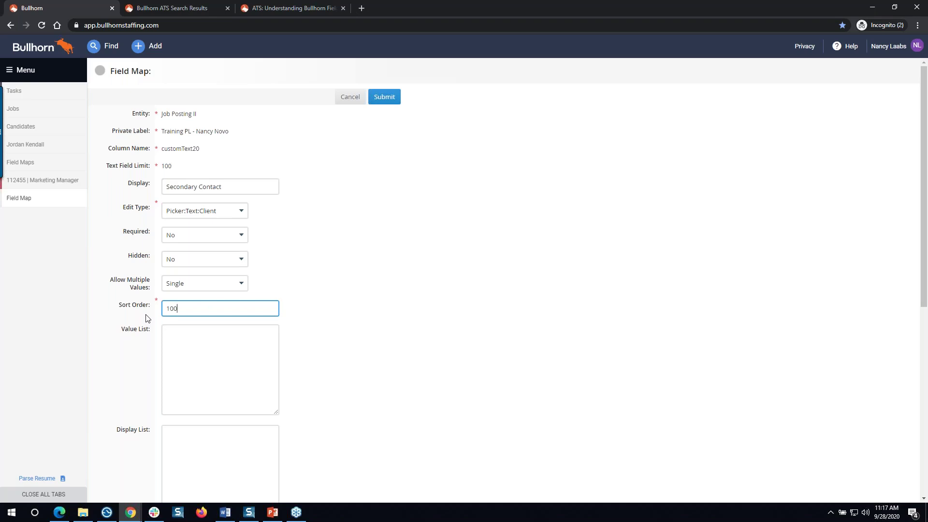
click(378, 98)
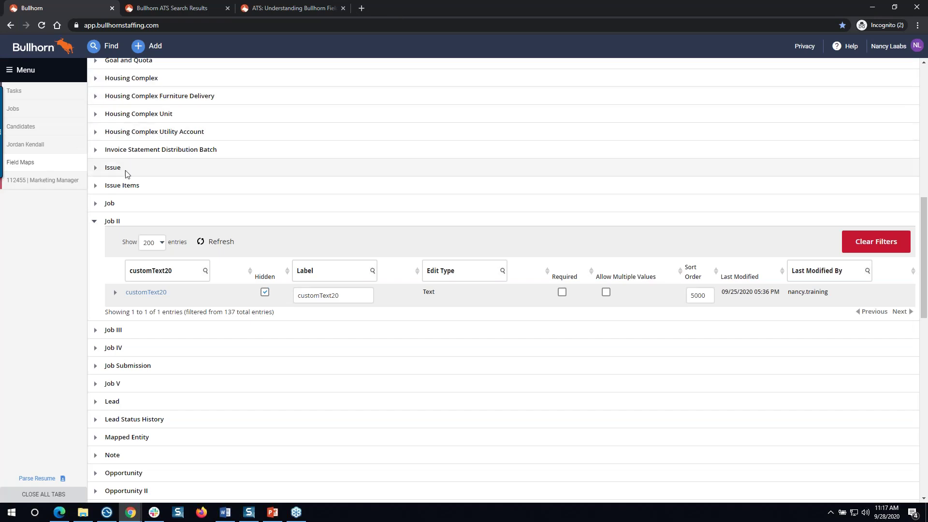
Step: Return to the Marketing Manager job record, refresh it and reload the whole application page
click(42, 179)
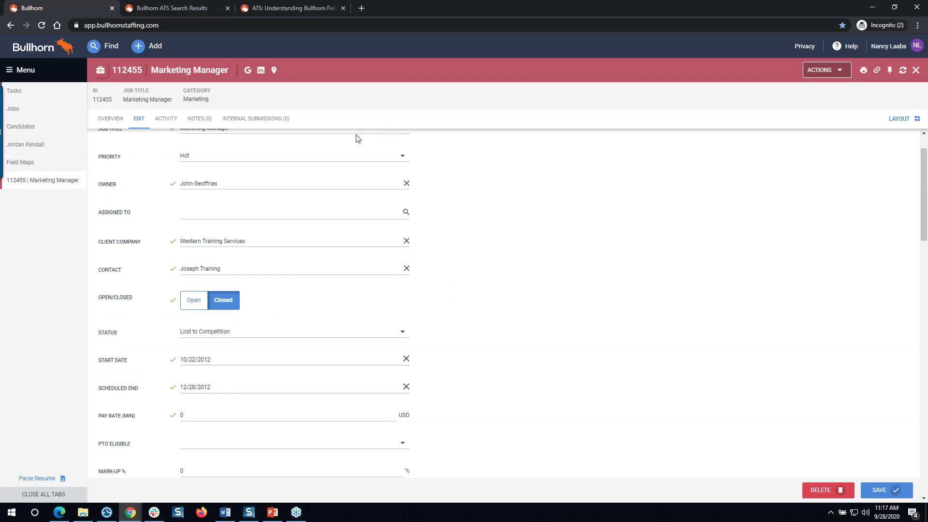
click(902, 70)
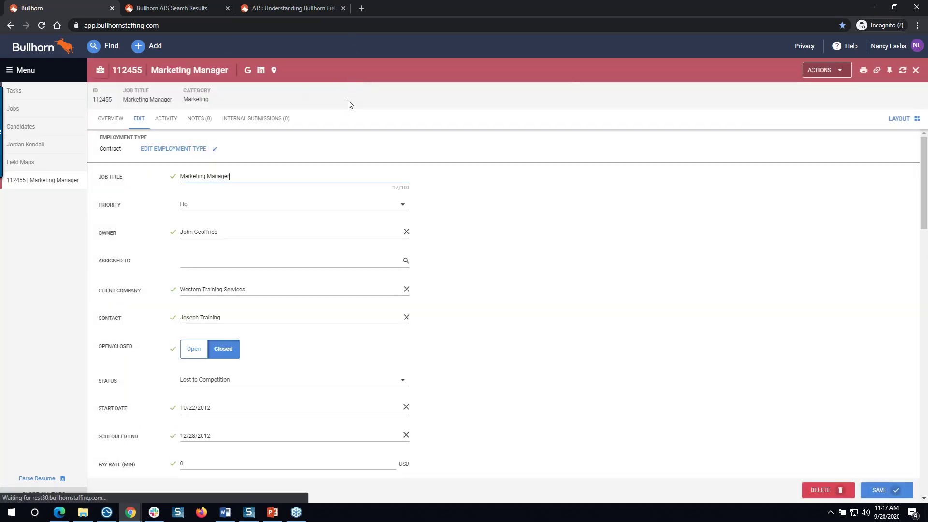
key(F5)
key(Return)
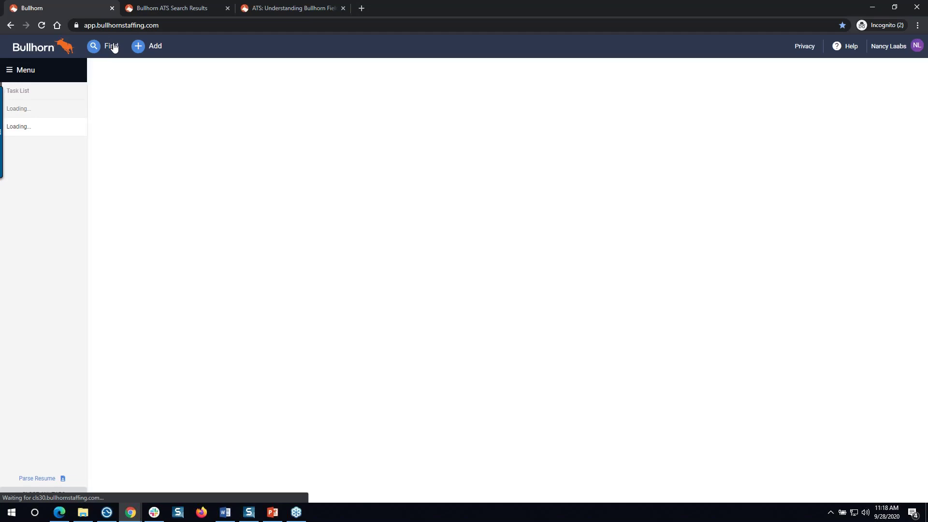
Step: Open the edit form of the Marketing Manager job and examine the Secondary Contact picker's placement and lookup
click(112, 46)
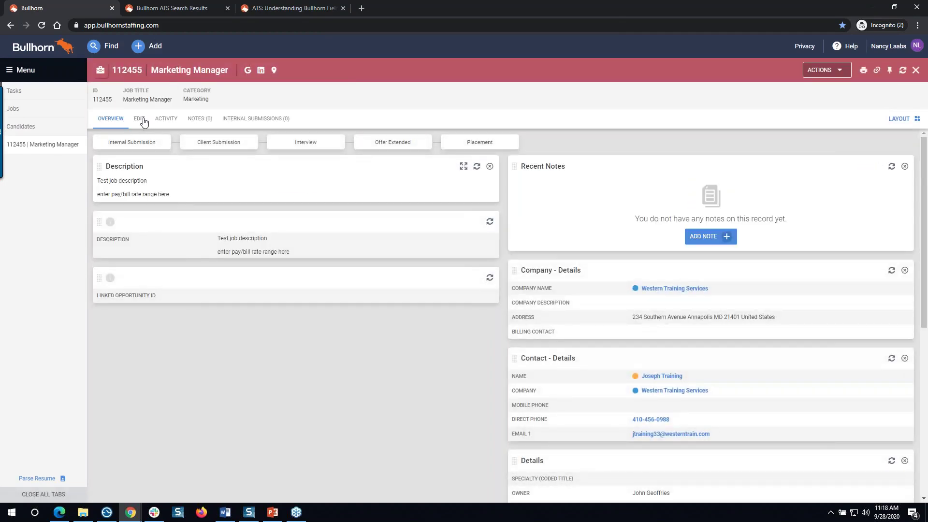
click(140, 120)
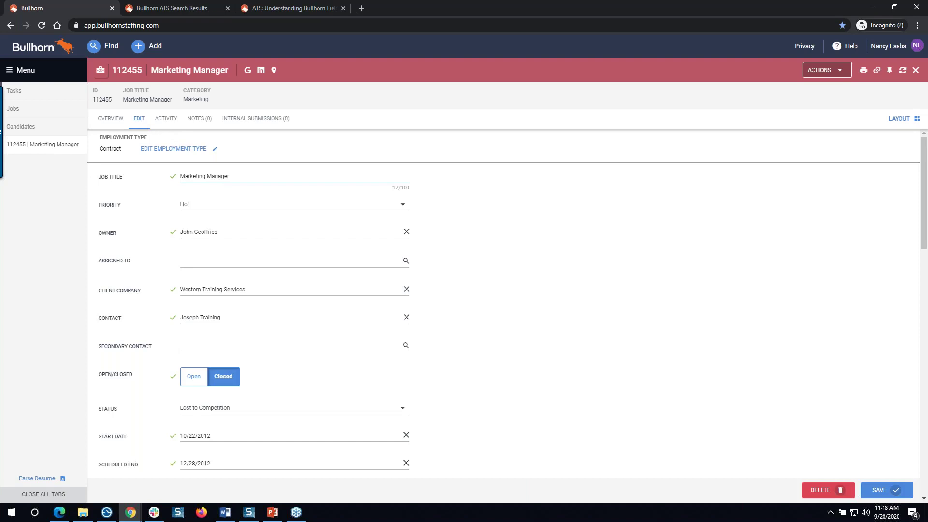
scroll(176, 147, down, 1)
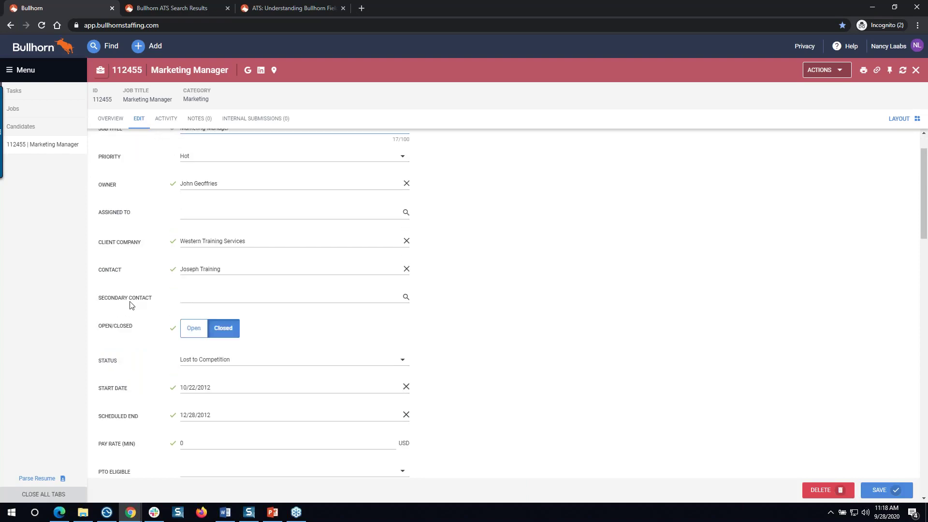
click(190, 299)
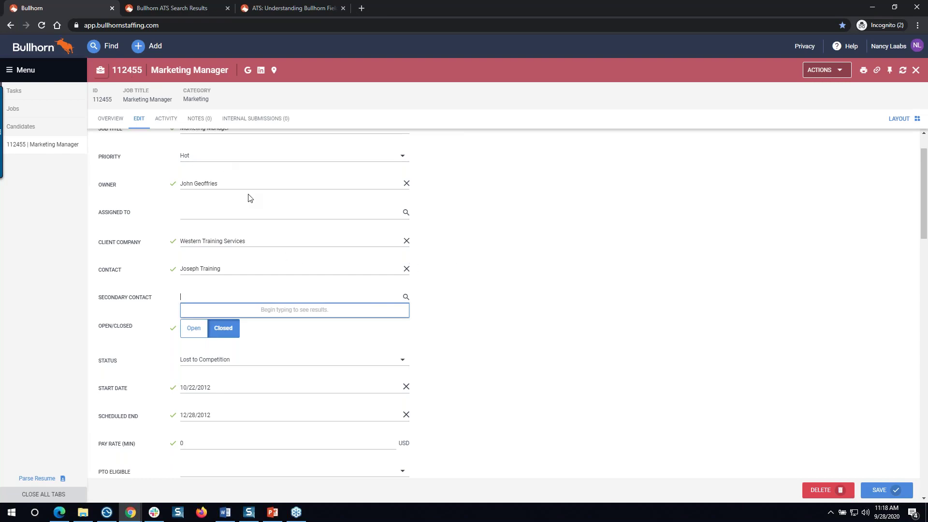
click(498, 215)
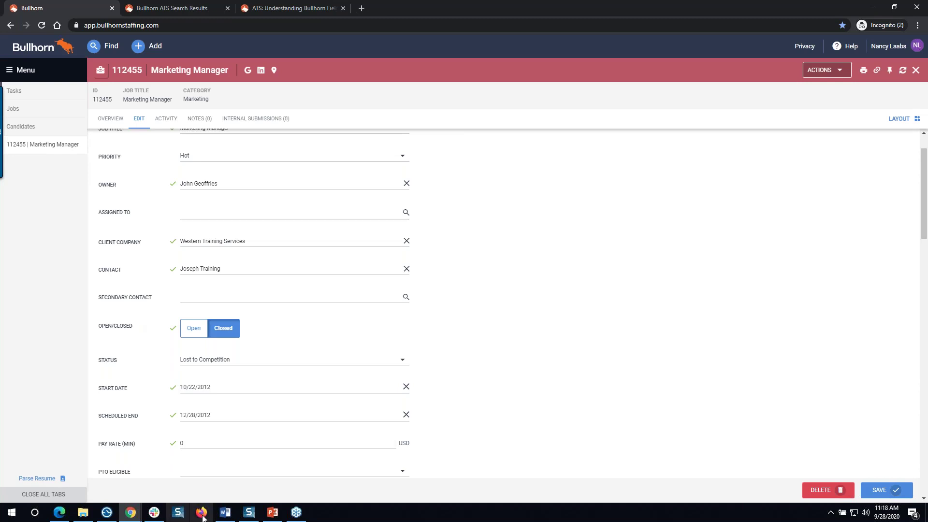
Step: Switch to PowerPoint, present the Field Mapping Tips slide following the current one, and leave the slide show
mouse_move(250, 516)
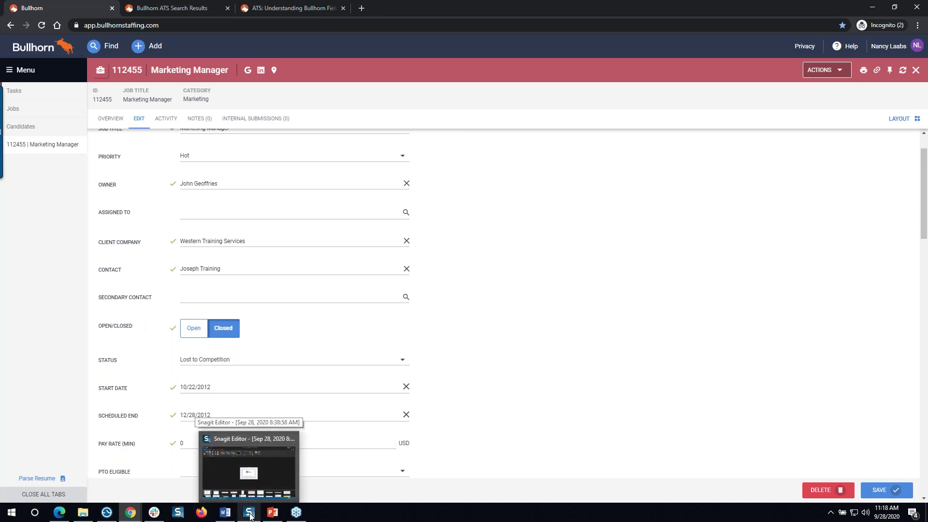
click(273, 515)
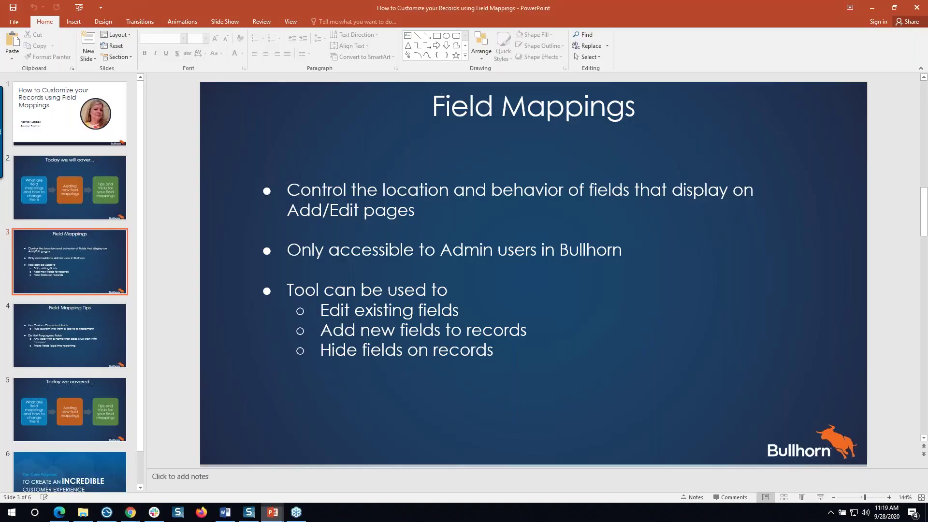
key(shift+F5)
key(Right)
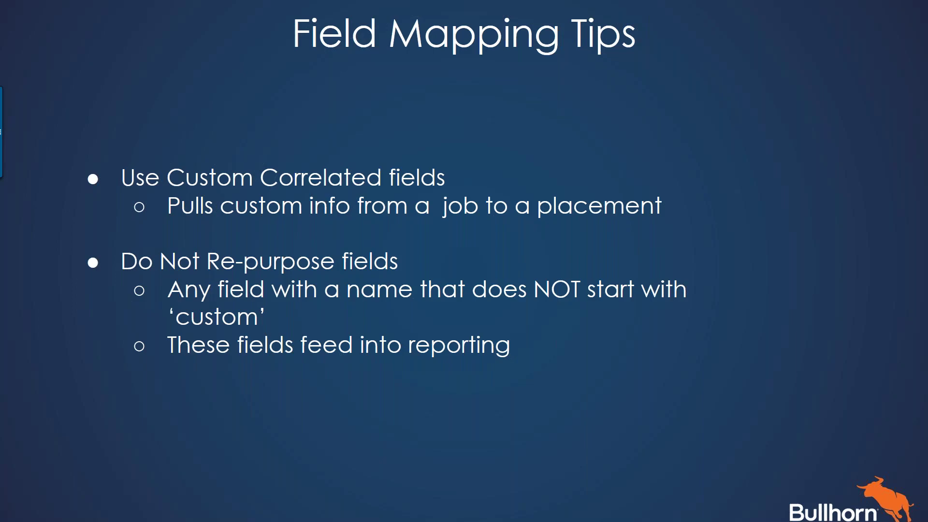
key(Escape)
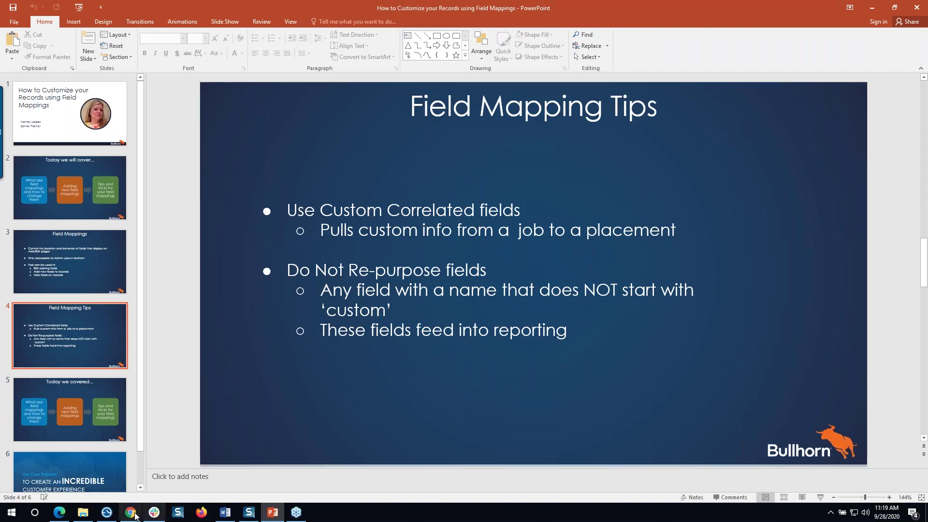
Step: Switch back to the Bullhorn window in Chrome and open the admin Field Mappings
mouse_move(130, 512)
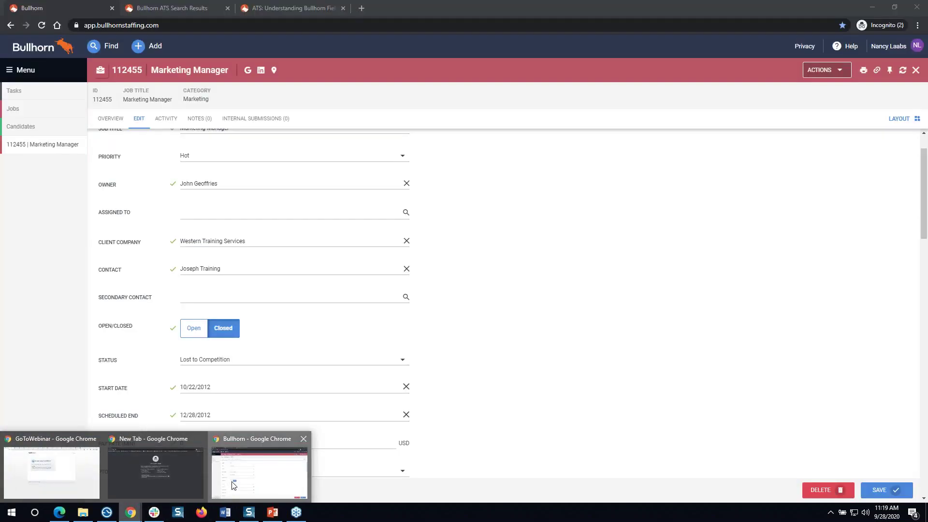
click(233, 484)
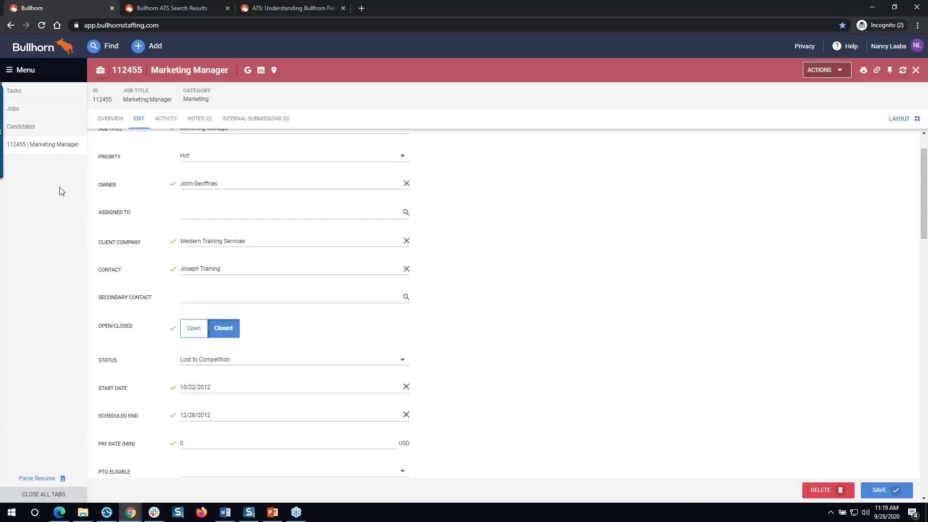
click(23, 70)
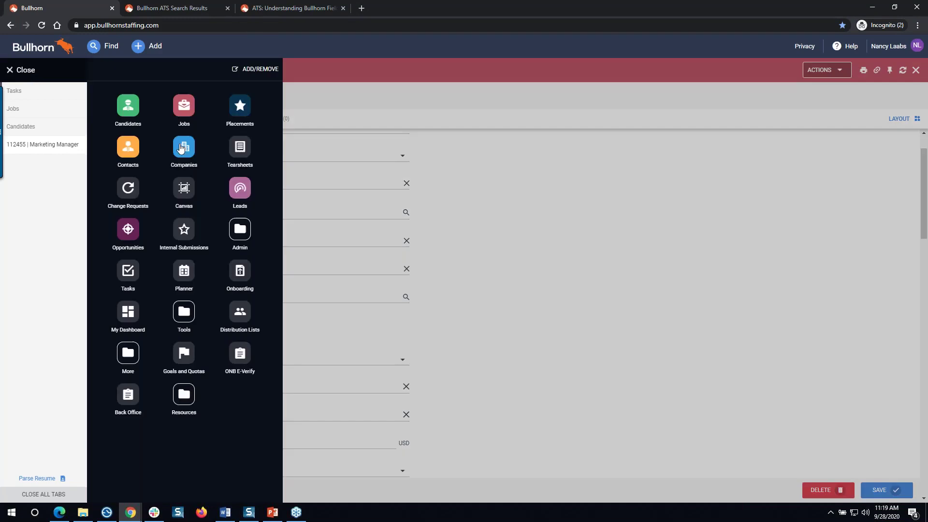
click(240, 229)
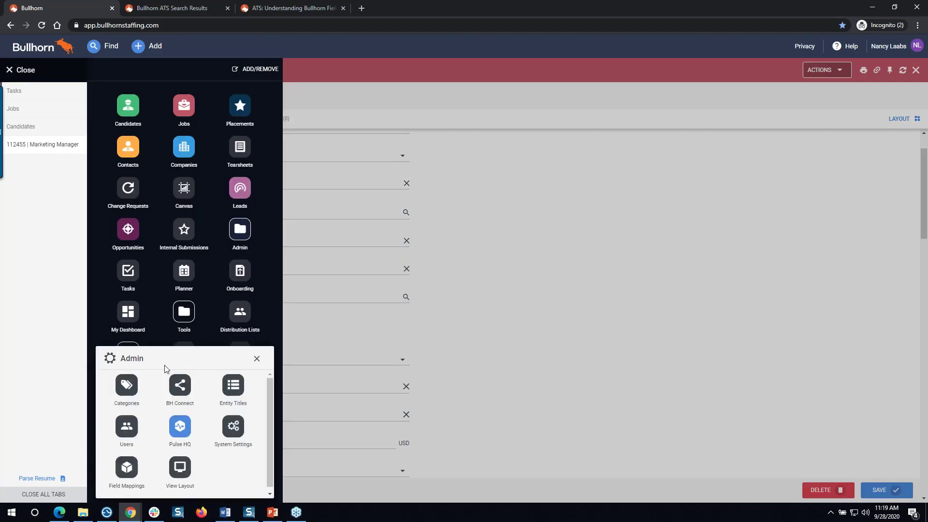
click(127, 468)
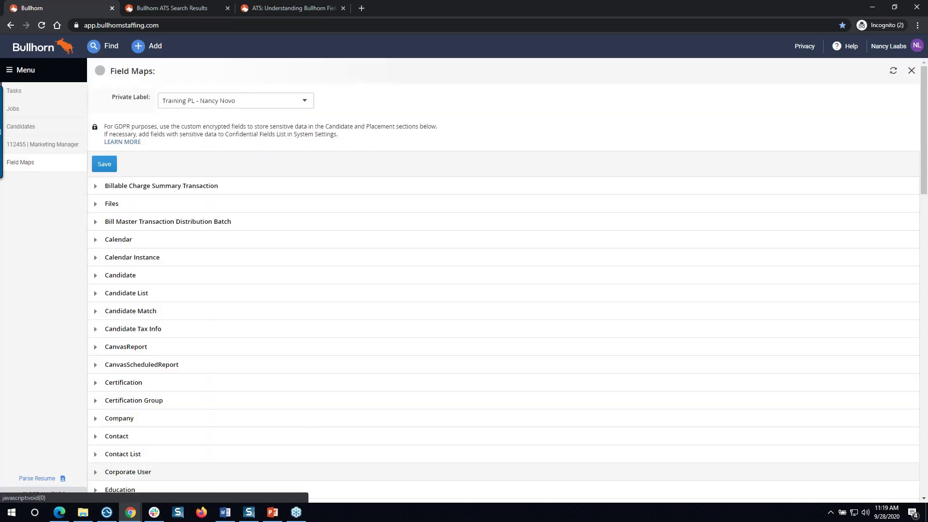
Step: Expand the Job field mappings, filter the field names by "correlatedcustomtext" and look through the matching fields
scroll(186, 334, down, 4)
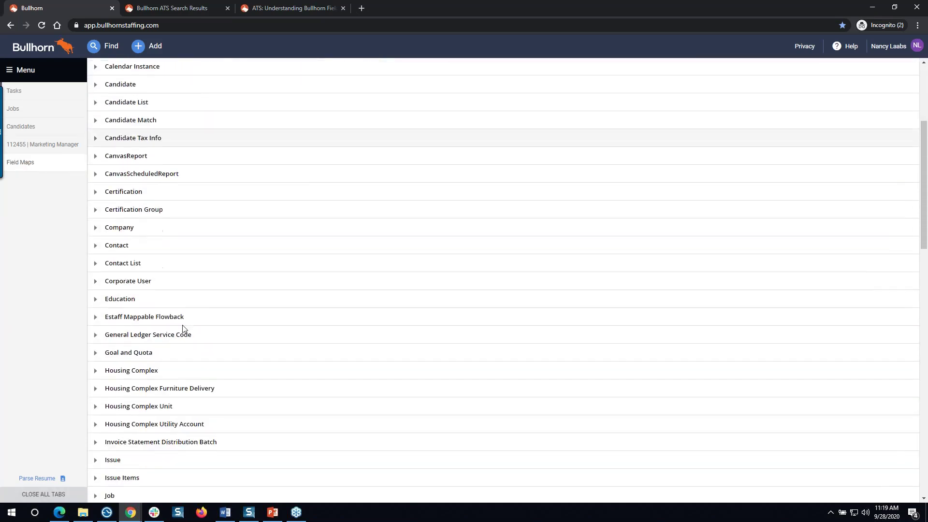
scroll(184, 329, down, 3)
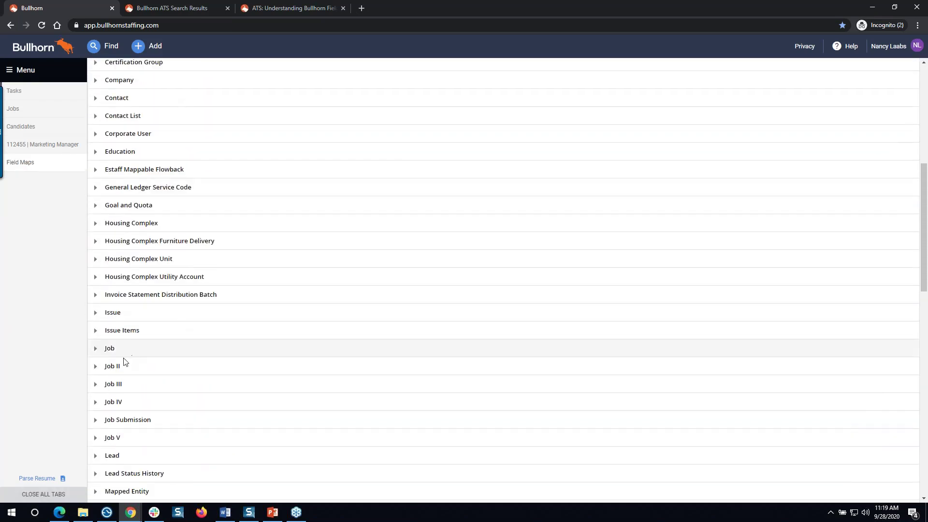
click(97, 349)
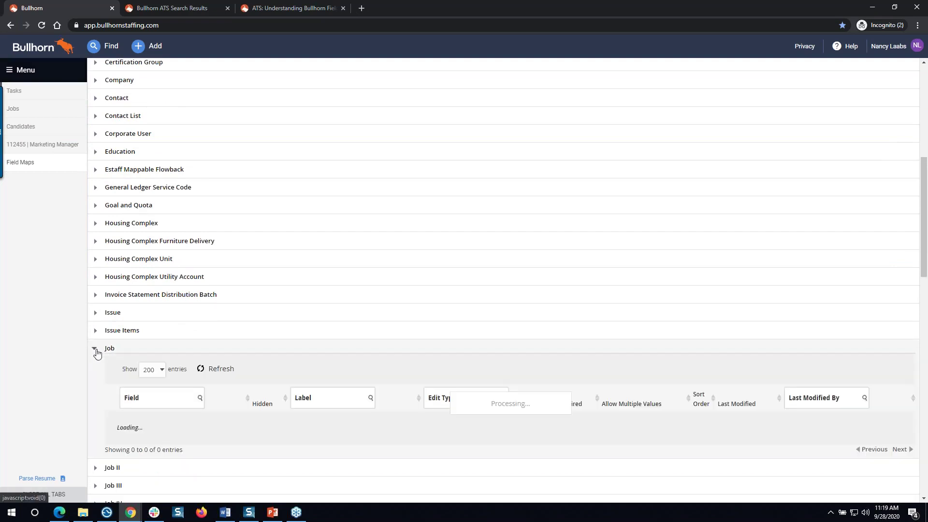
click(153, 401)
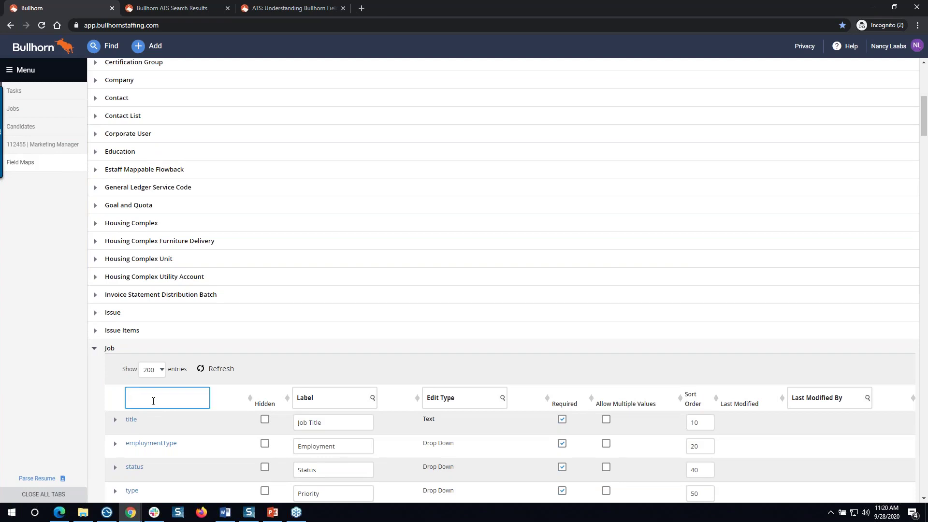
text(co)
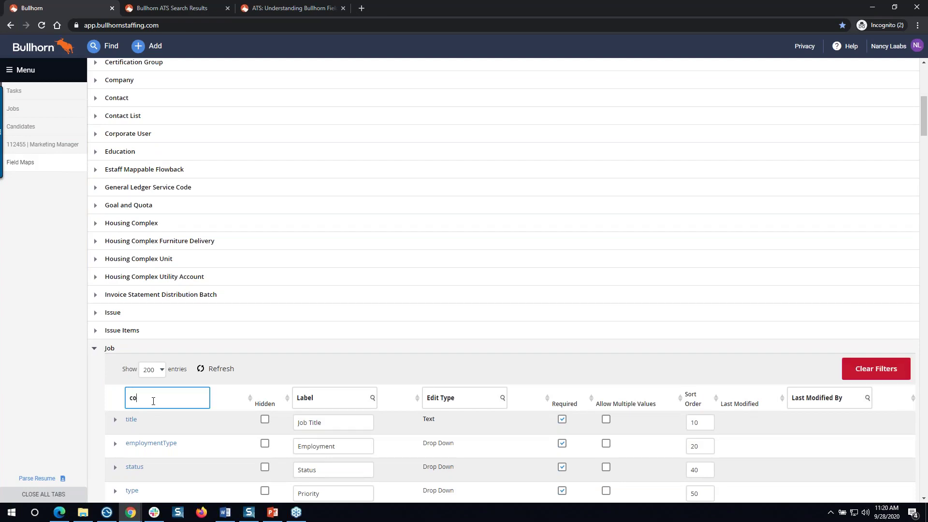
text(rreclatedcustomtext)
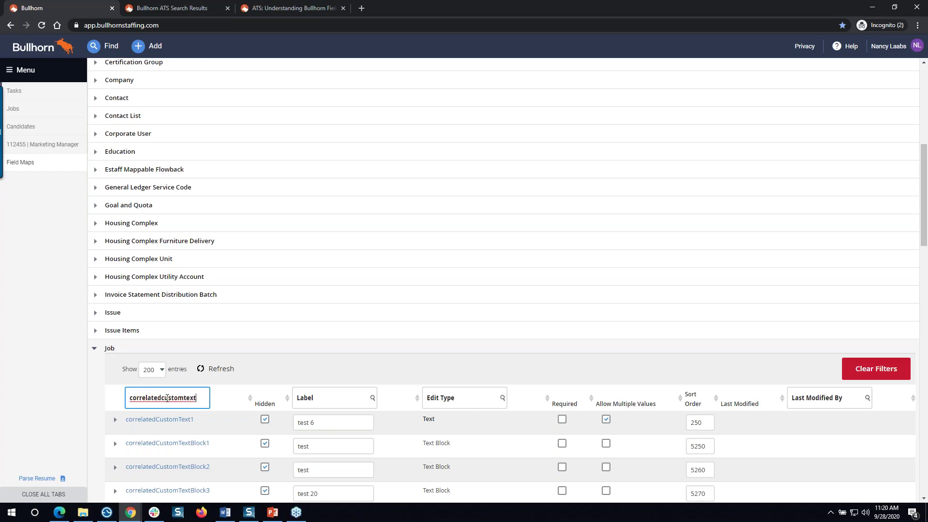
scroll(179, 387, down, 2)
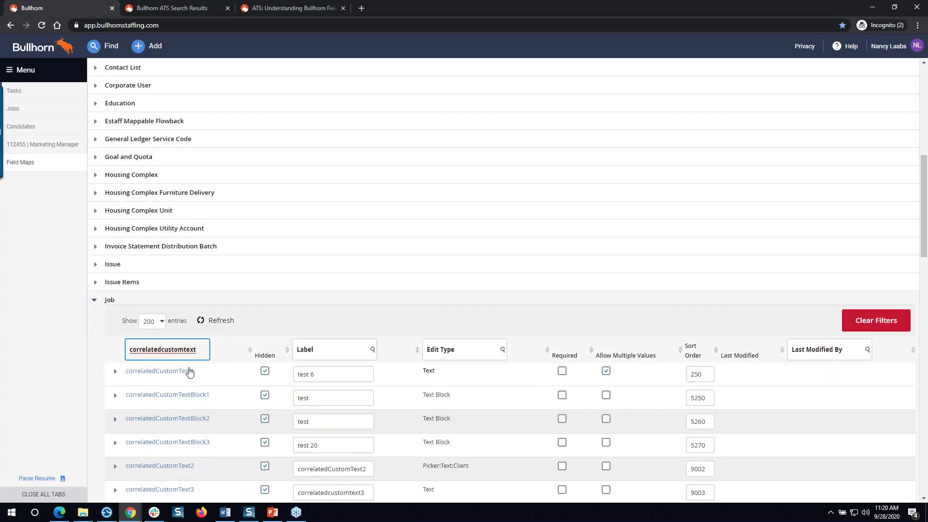
scroll(464, 289, down, 4)
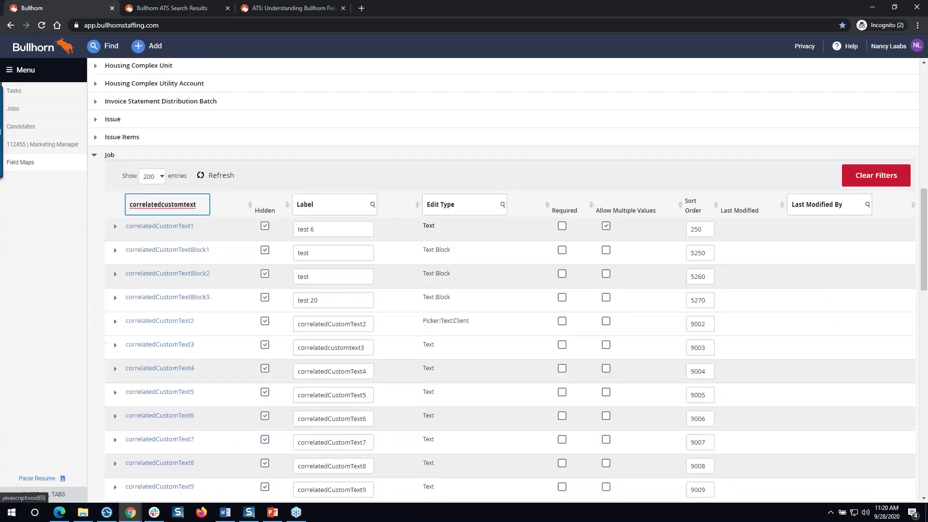
scroll(503, 280, down, 2)
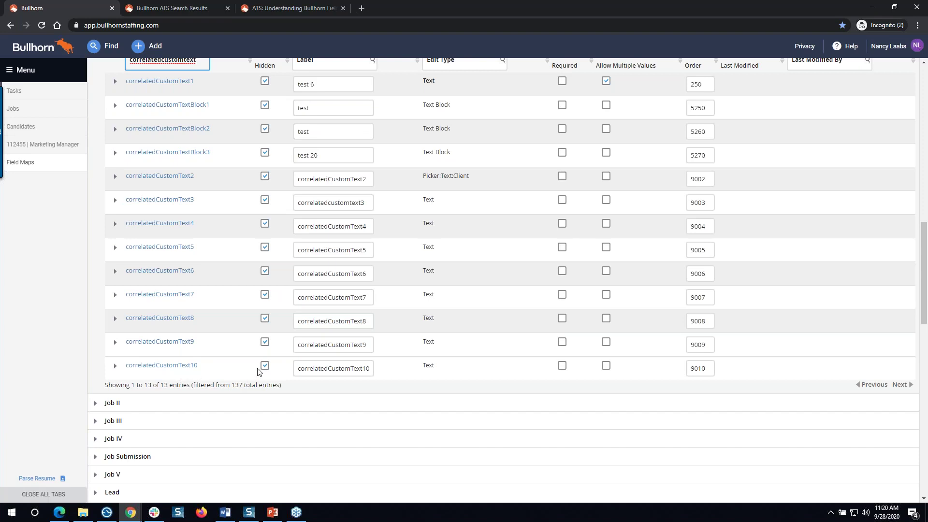
Step: Open the correlatedCustomText10 field map of Job, examine its Display and Hidden settings, and cancel without changes
click(180, 369)
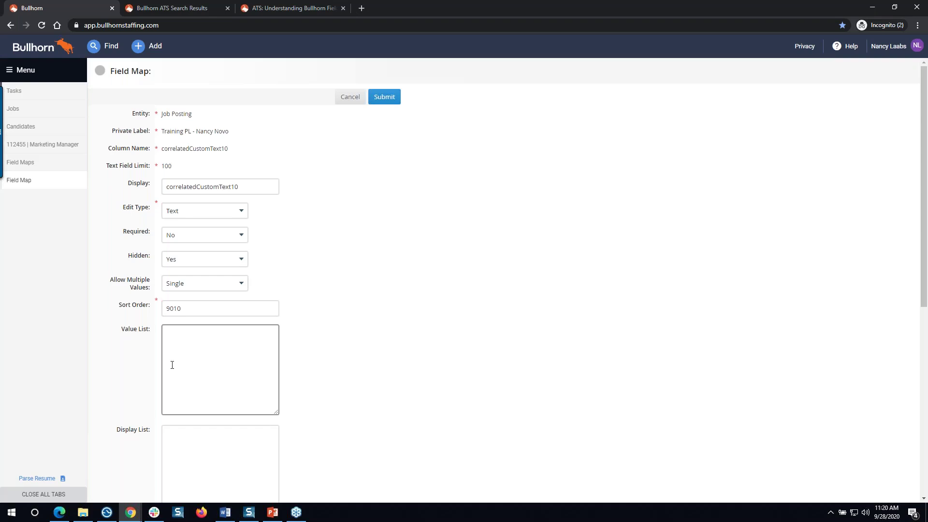
drag(246, 186, 165, 188)
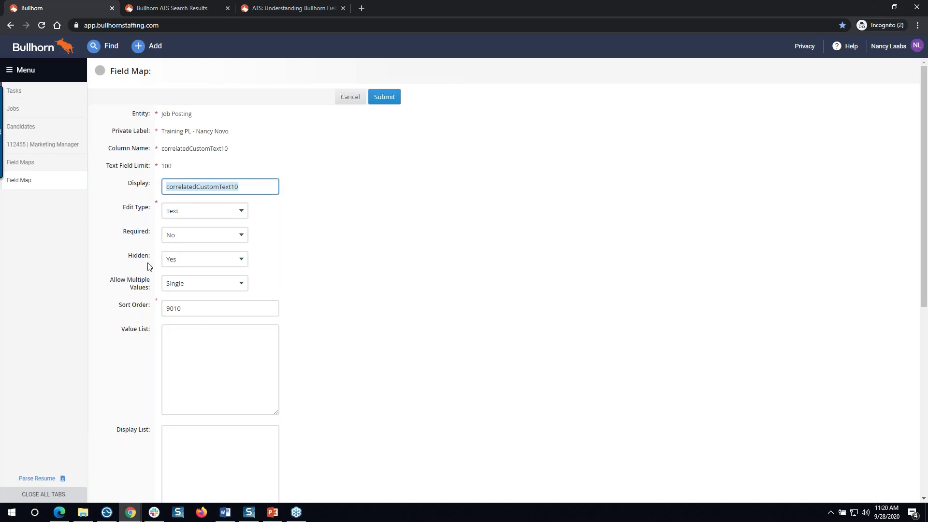
click(190, 261)
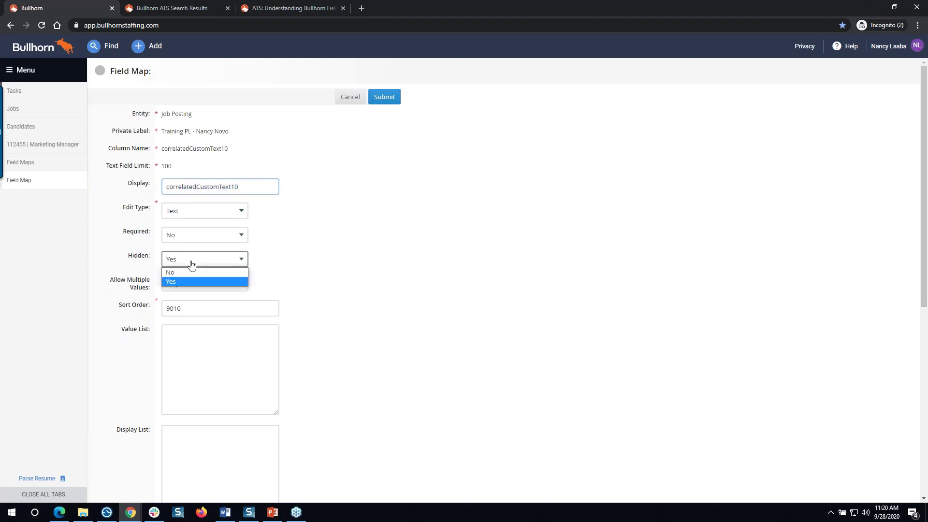
click(291, 245)
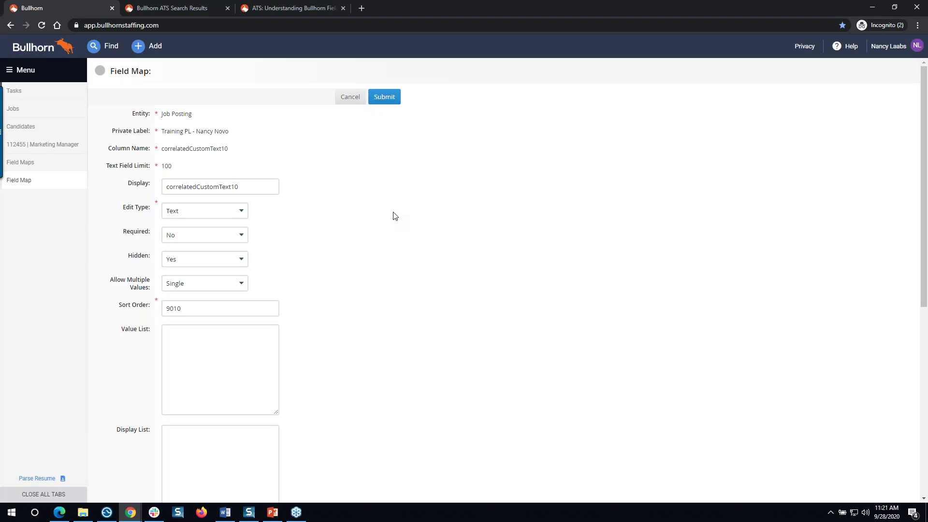
click(355, 97)
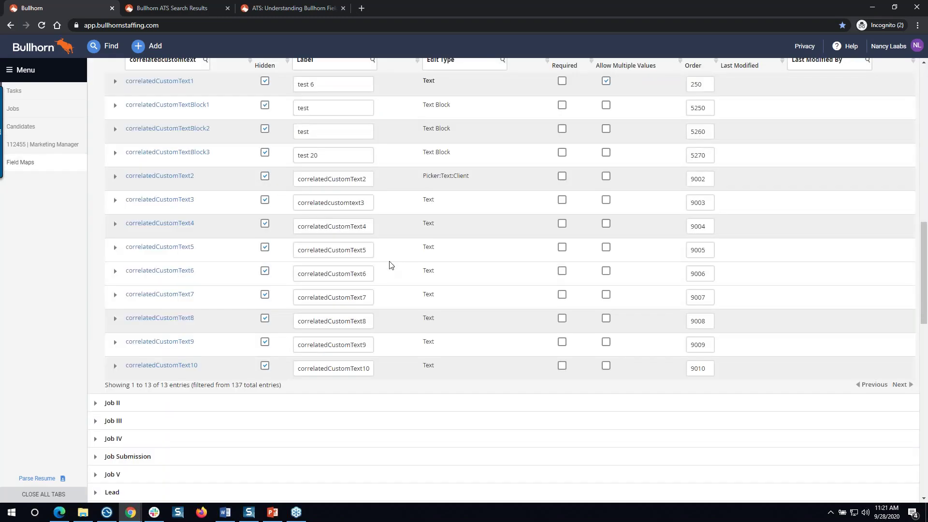
Step: Collapse the Job section and examine the Placement field mappings, closing that section again
scroll(164, 208, up, 4)
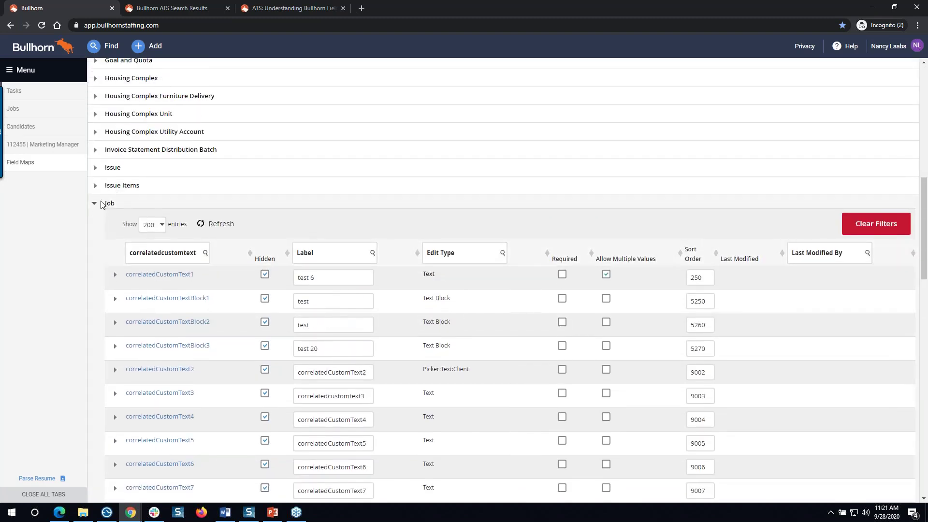
click(95, 204)
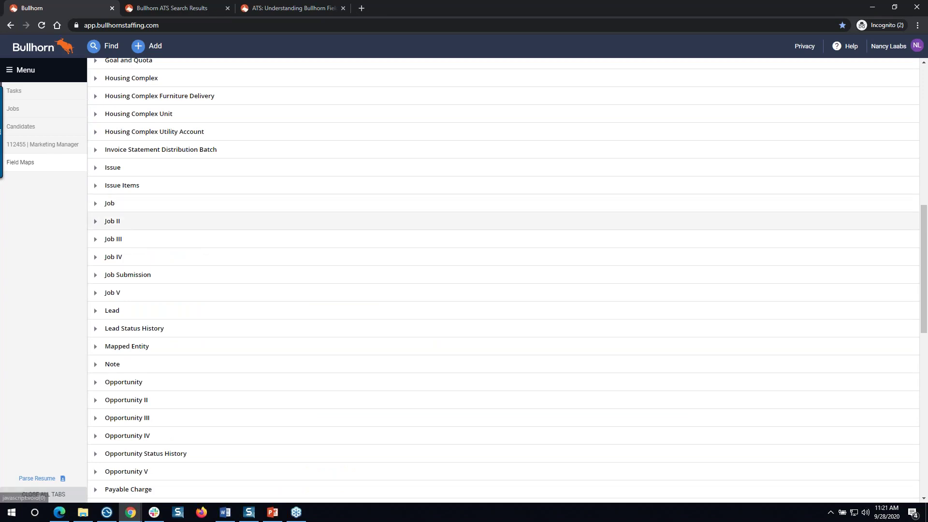
scroll(97, 213, down, 6)
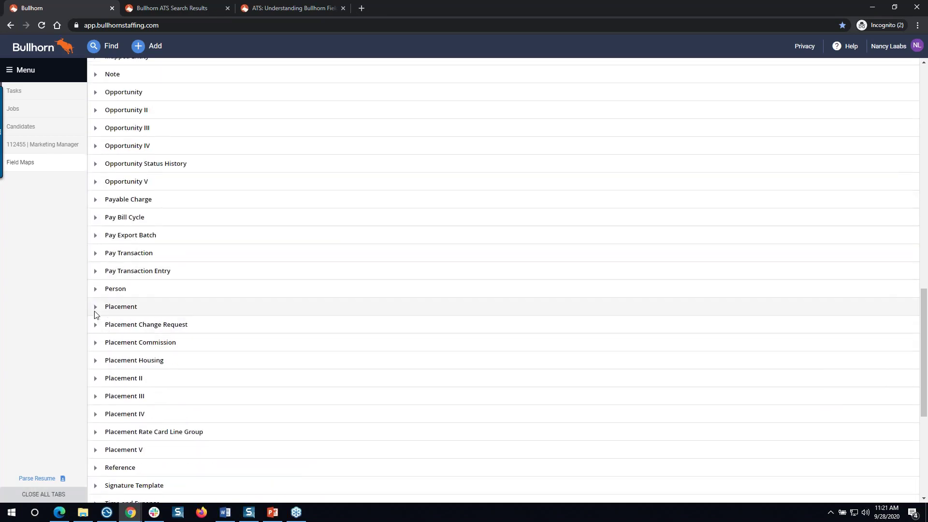
click(94, 312)
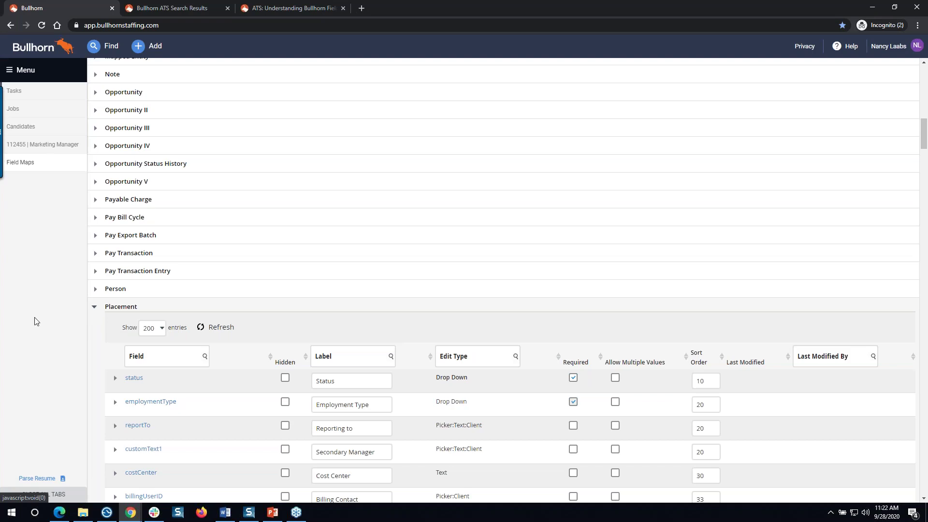
click(94, 308)
Step: Expand the Candidate field mappings and filter them by the label "education"
scroll(109, 310, up, 13)
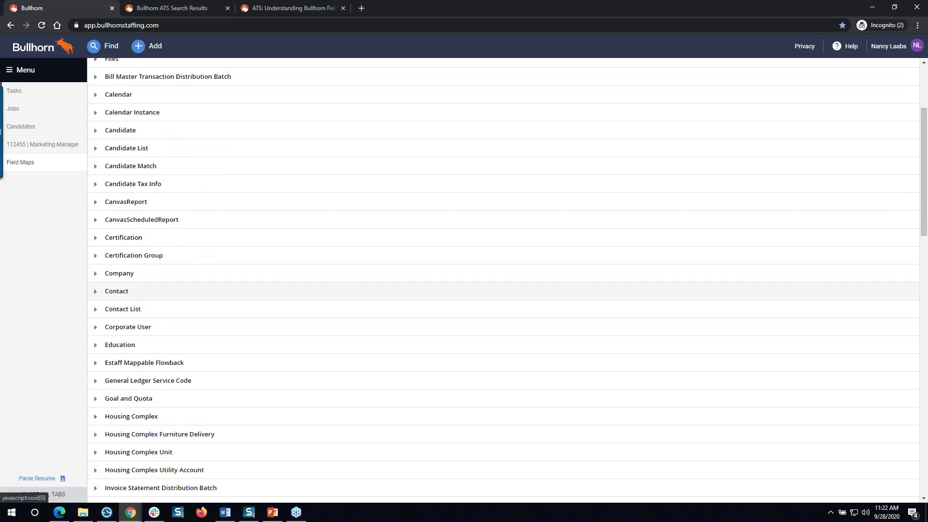
click(102, 130)
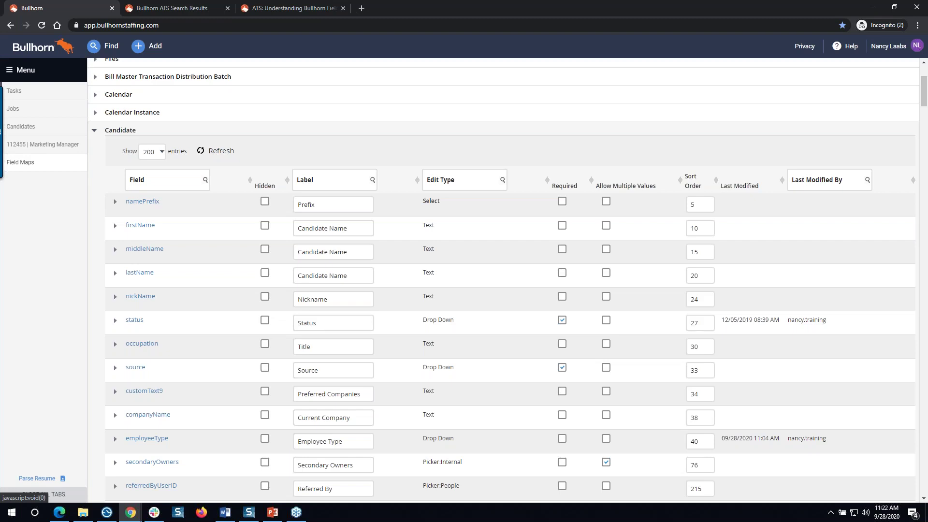
click(344, 182)
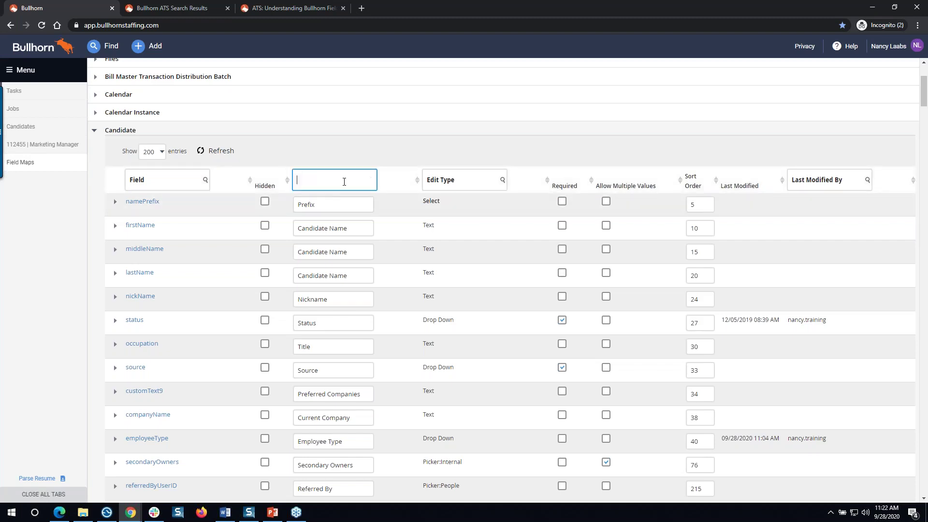
text(education)
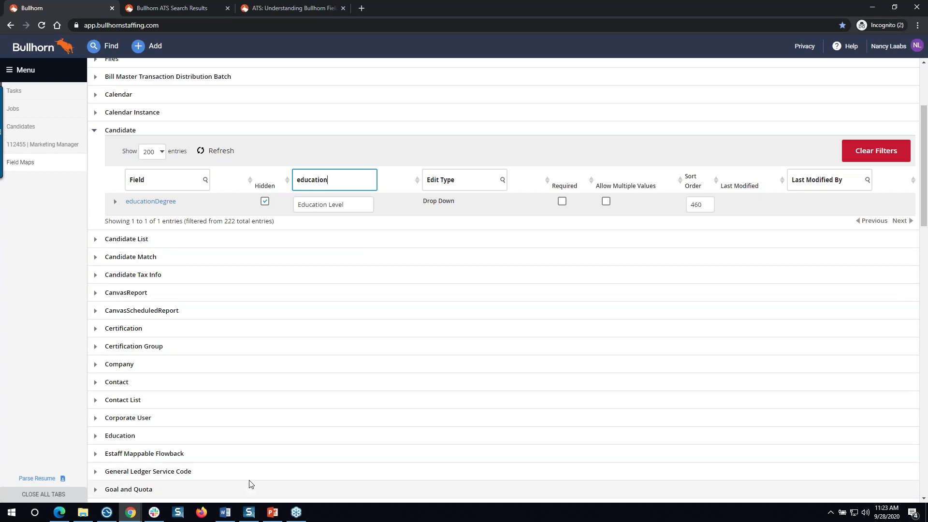
Step: Switch to PowerPoint, start the slide show from the Field Mapping Tips slide and advance to the "Today we covered..." slide
mouse_move(233, 507)
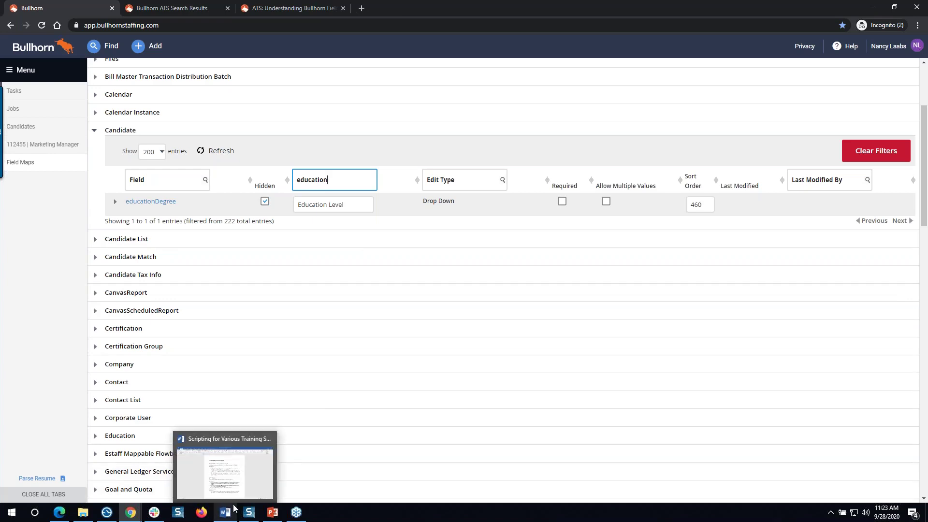
click(300, 456)
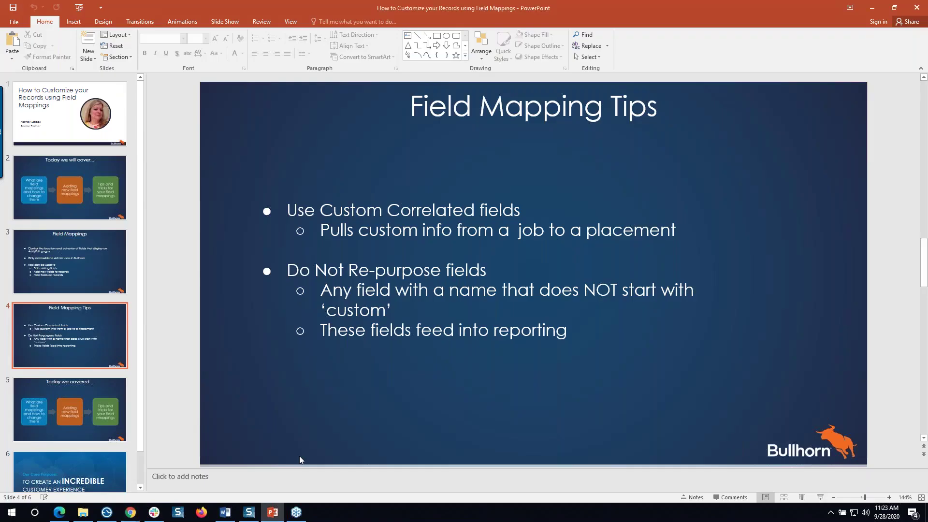
key(shift+F5)
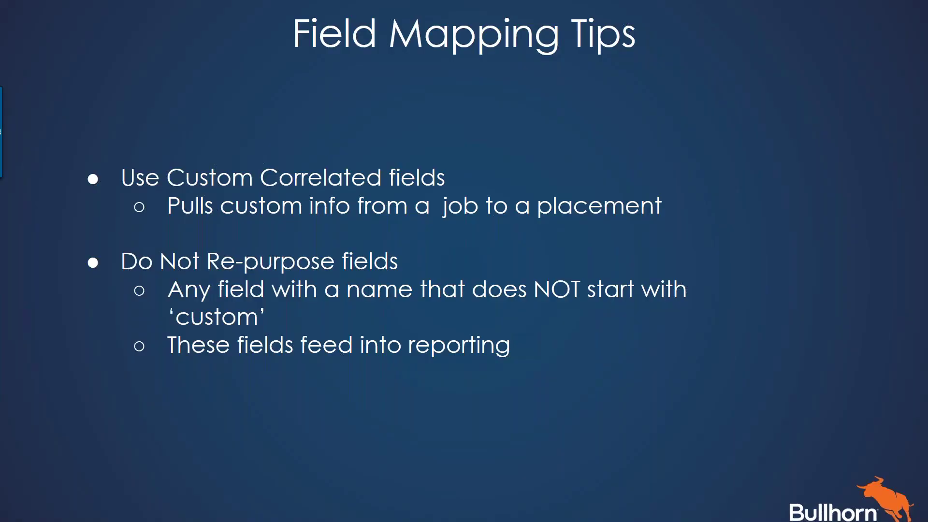
key(Right)
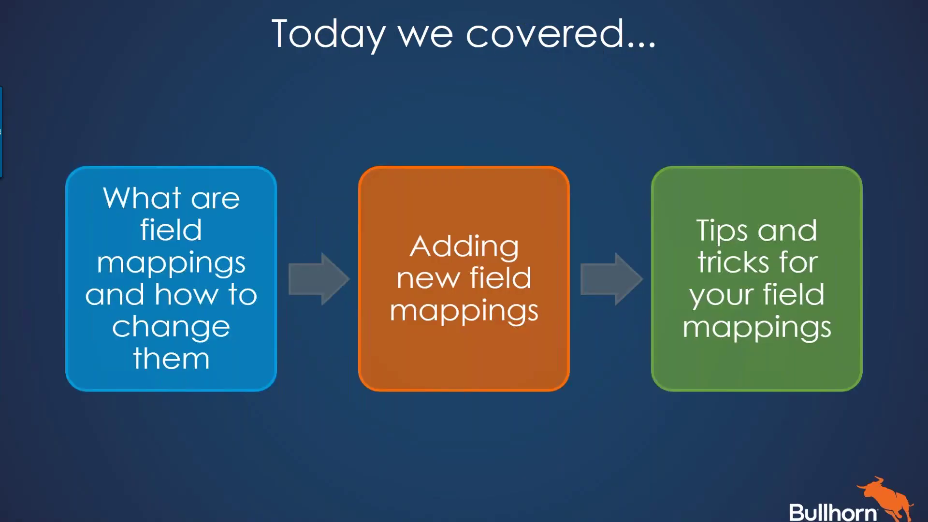
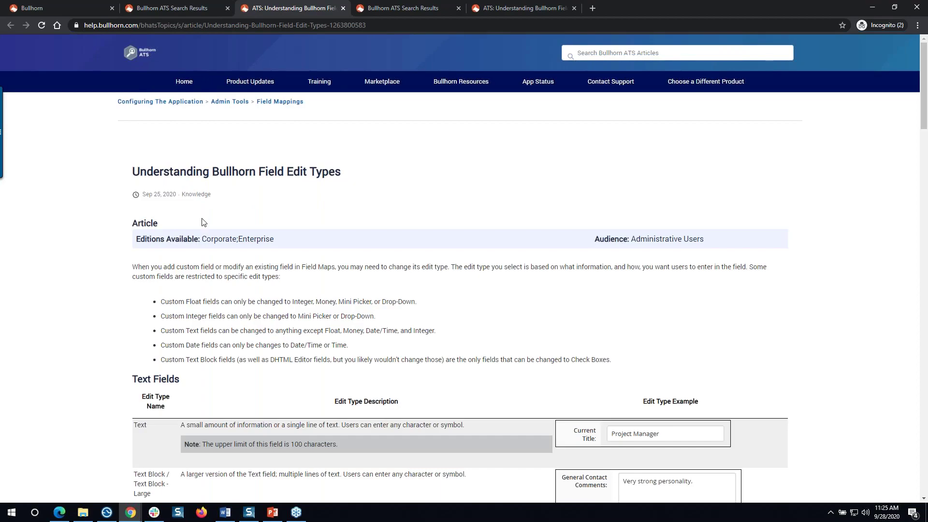
Step: Read through the Understanding Bullhorn Field Edit Types article, covering text, number, date and predefined value types, and return to its introduction
scroll(205, 225, down, 4)
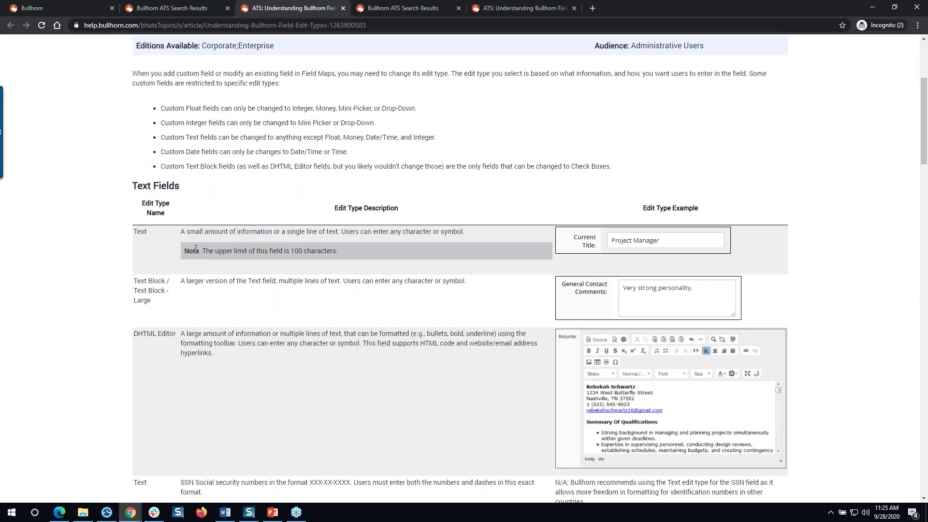
scroll(207, 259, down, 8)
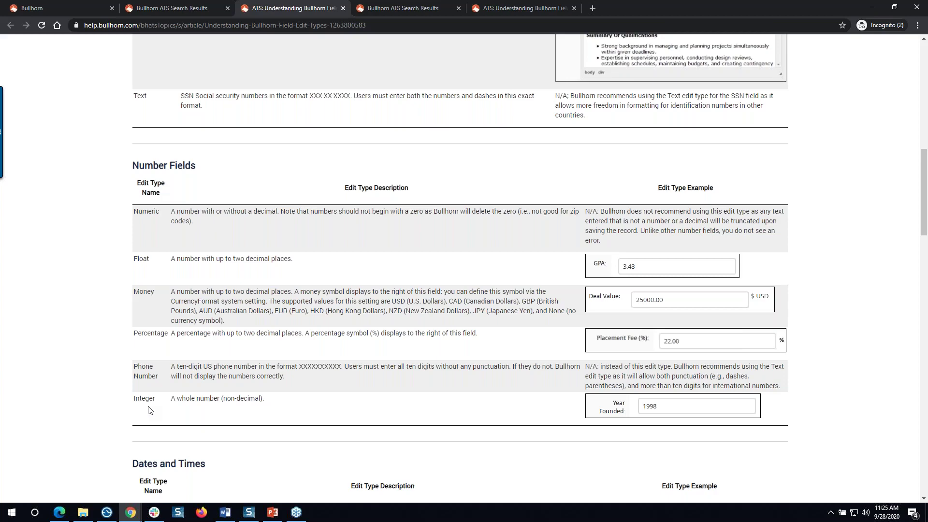
scroll(197, 344, down, 5)
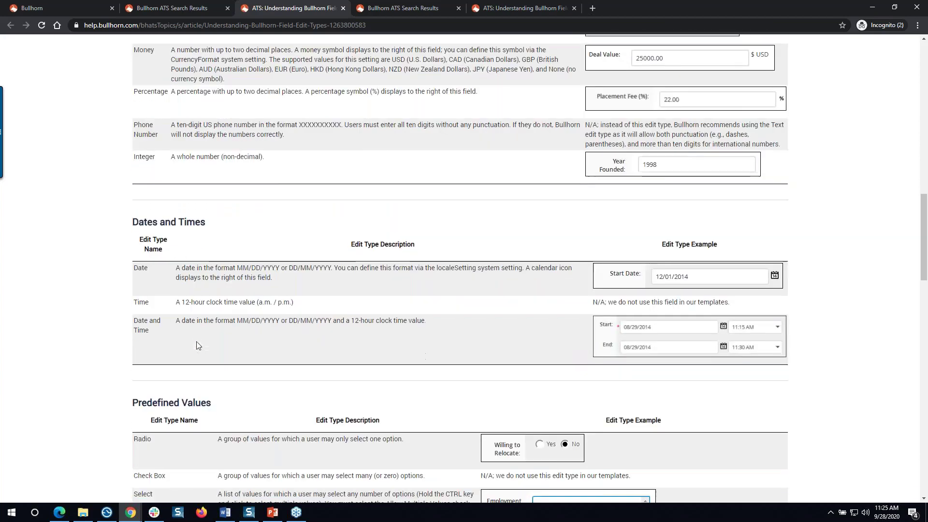
scroll(218, 247, down, 2)
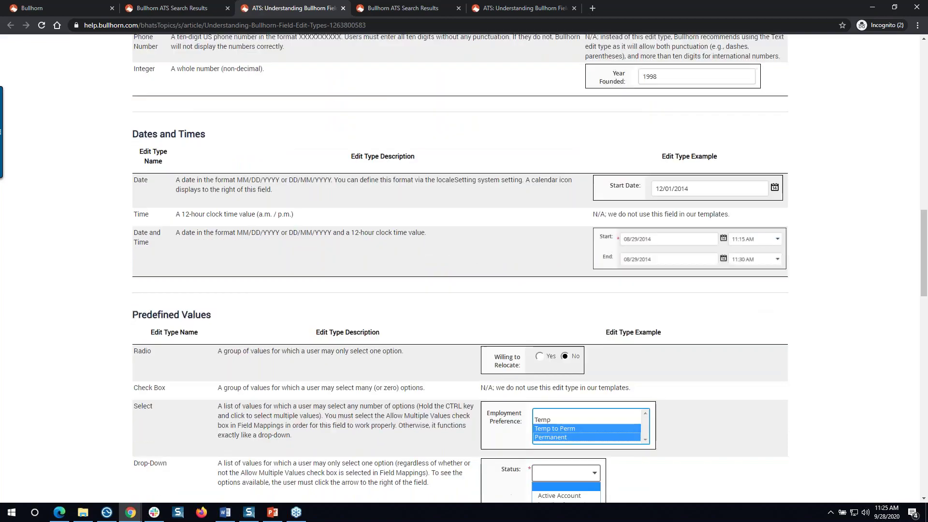
scroll(221, 253, down, 2)
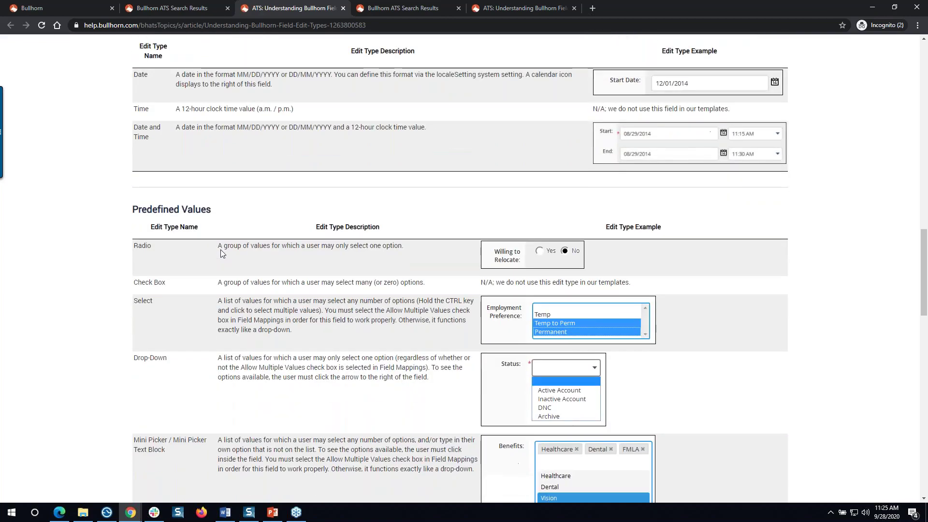
scroll(192, 250, down, 4)
scroll(194, 232, up, 7)
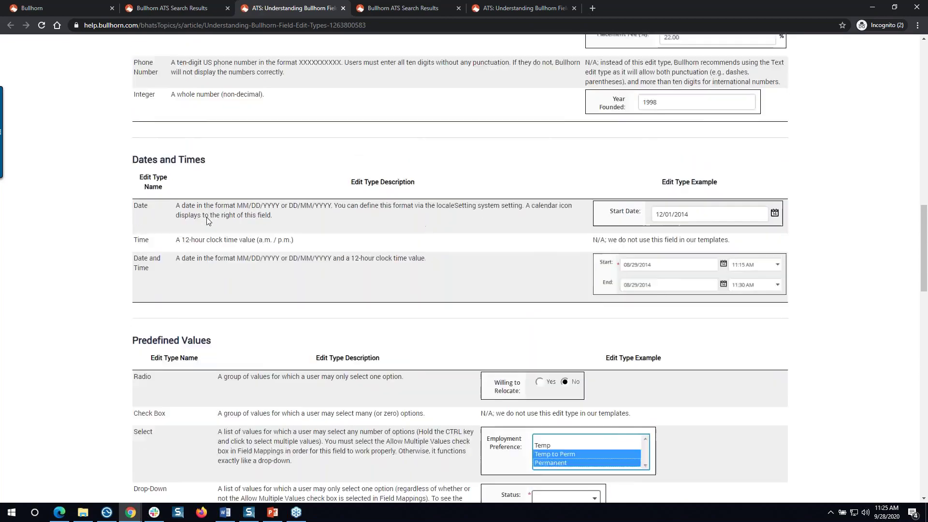
scroll(207, 220, up, 15)
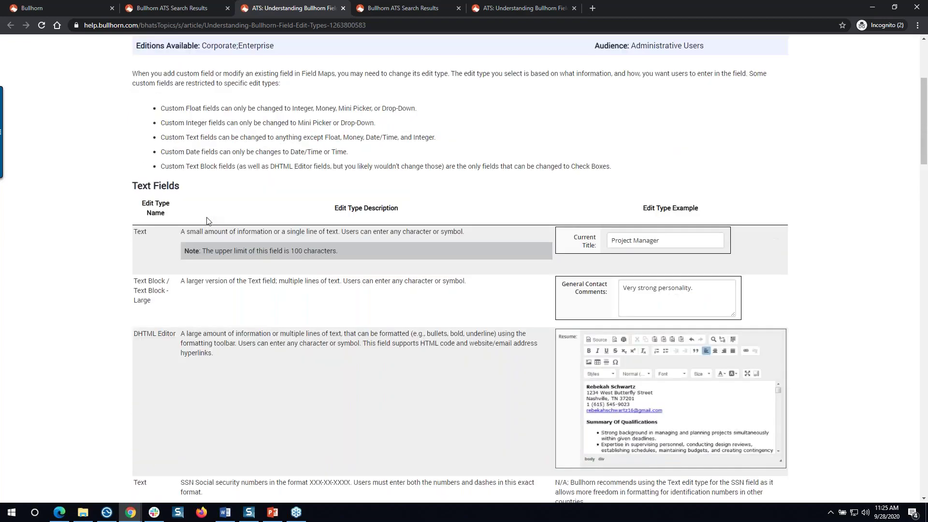
scroll(207, 220, up, 1)
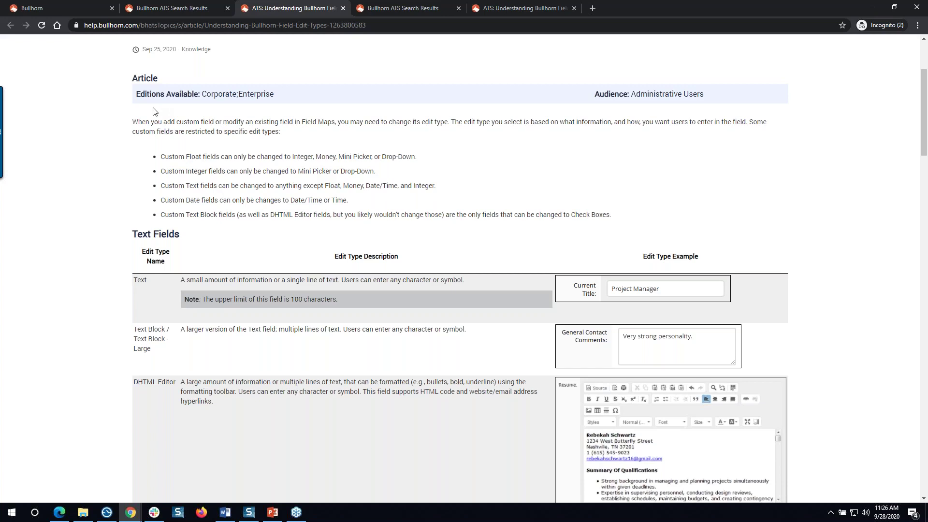
Step: Return to the Bullhorn field mappings, collapse the Candidate section and expand the Note section
click(48, 10)
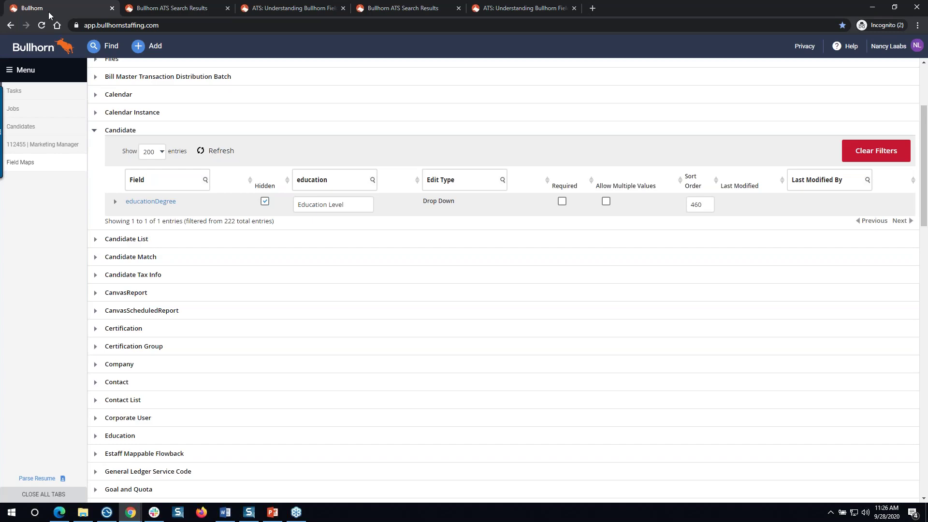
click(95, 131)
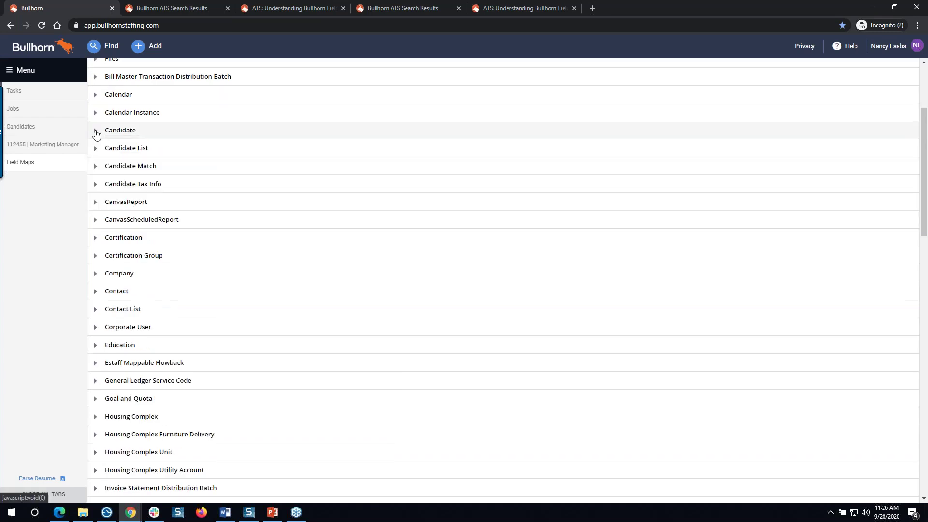
scroll(118, 166, down, 2)
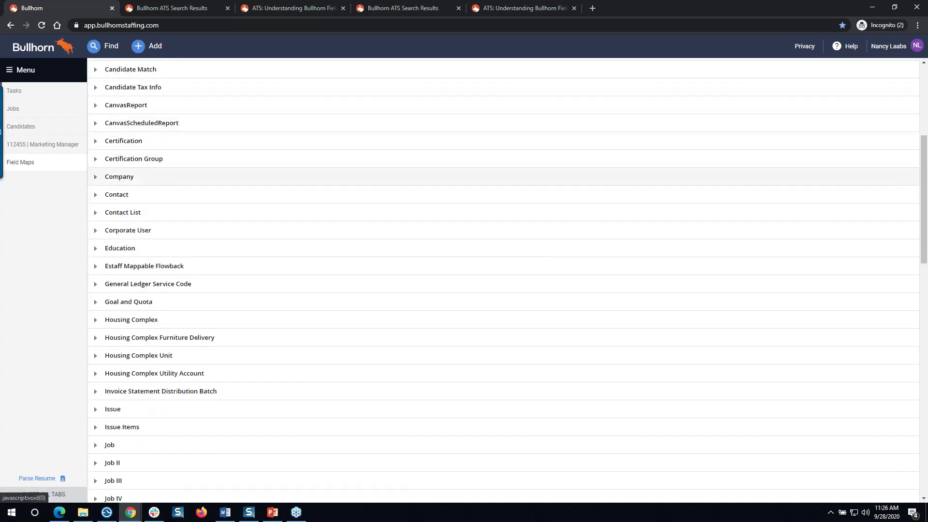
scroll(123, 278, down, 3)
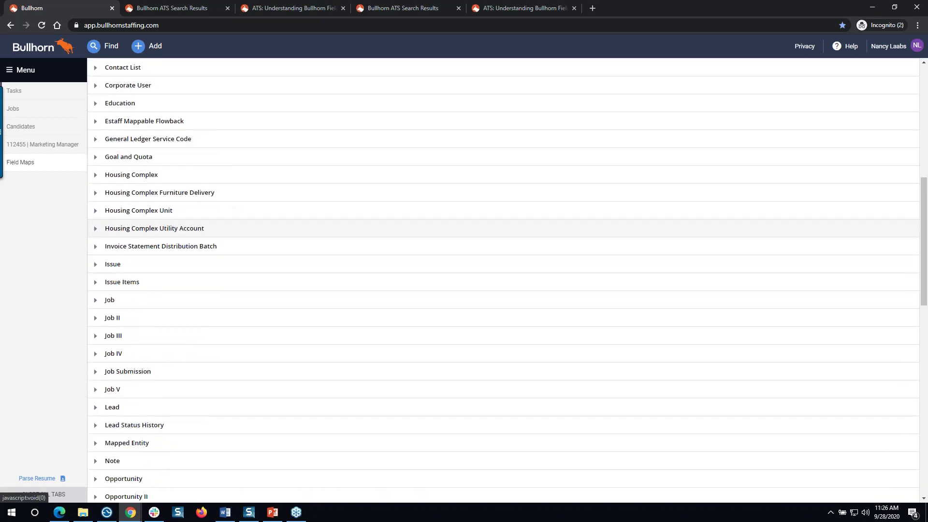
scroll(102, 276, down, 4)
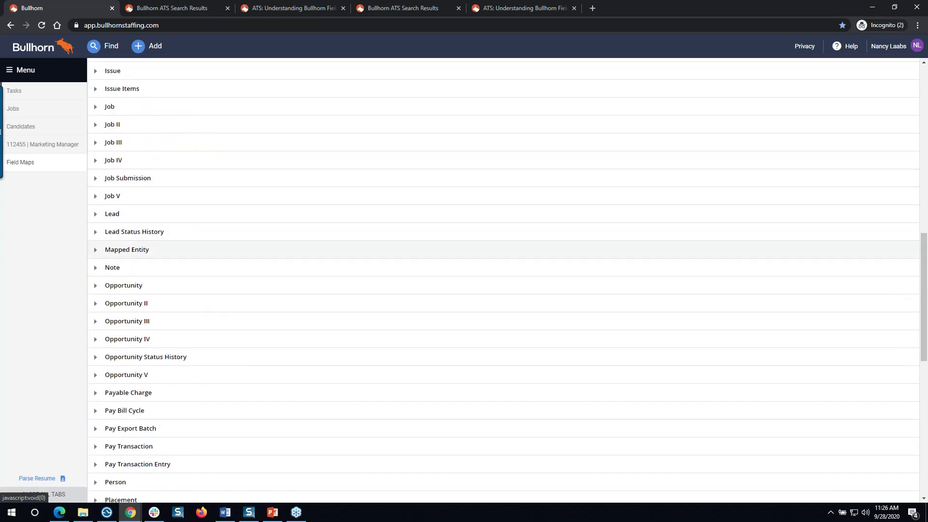
click(95, 269)
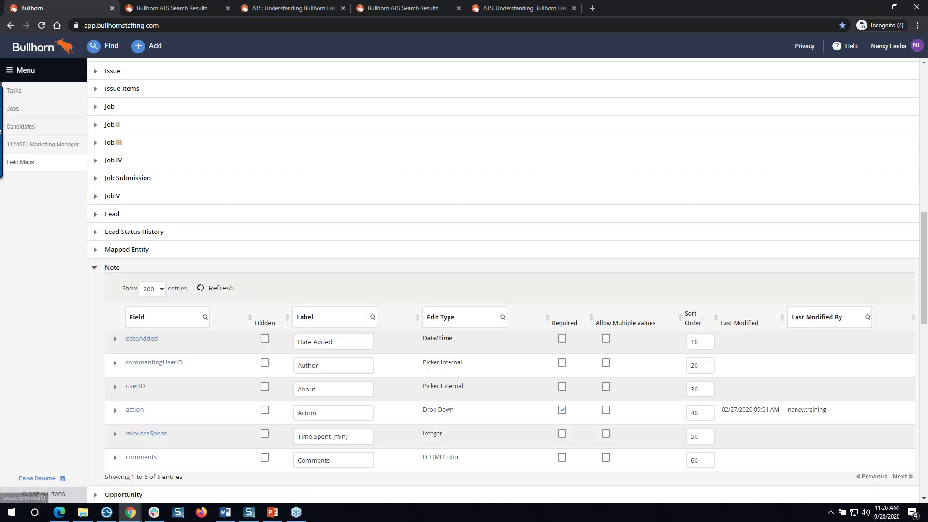
scroll(152, 300, down, 1)
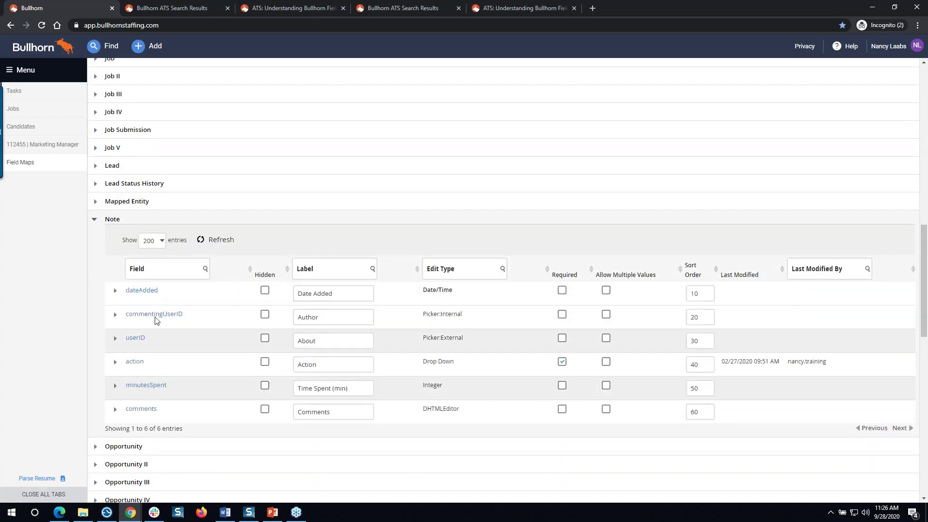
Step: Open the Note action field's mapping, widen its Value List box and review the entries and remaining settings
click(136, 362)
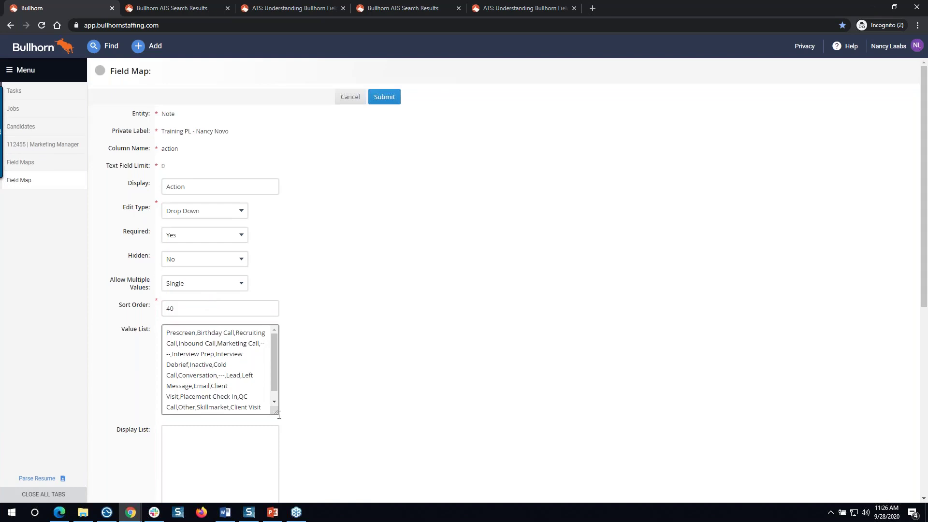
drag(276, 410, 494, 409)
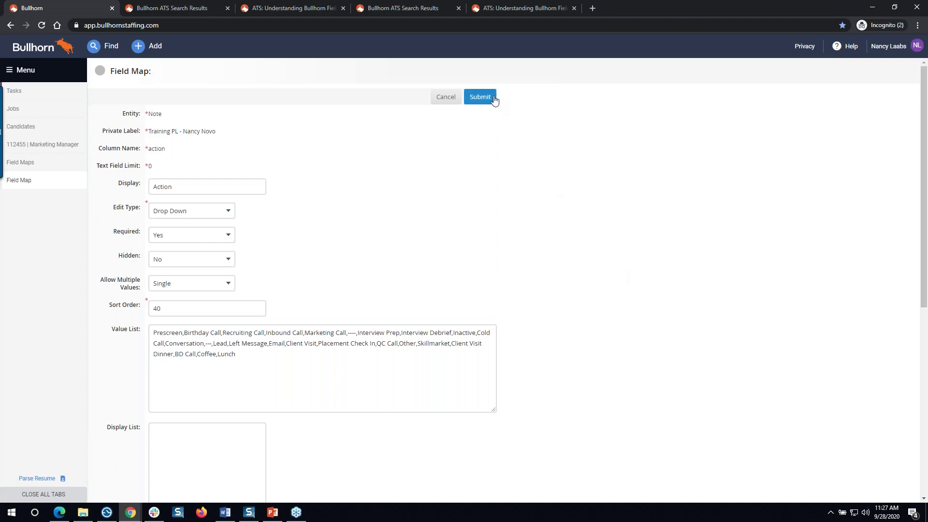
scroll(491, 250, down, 7)
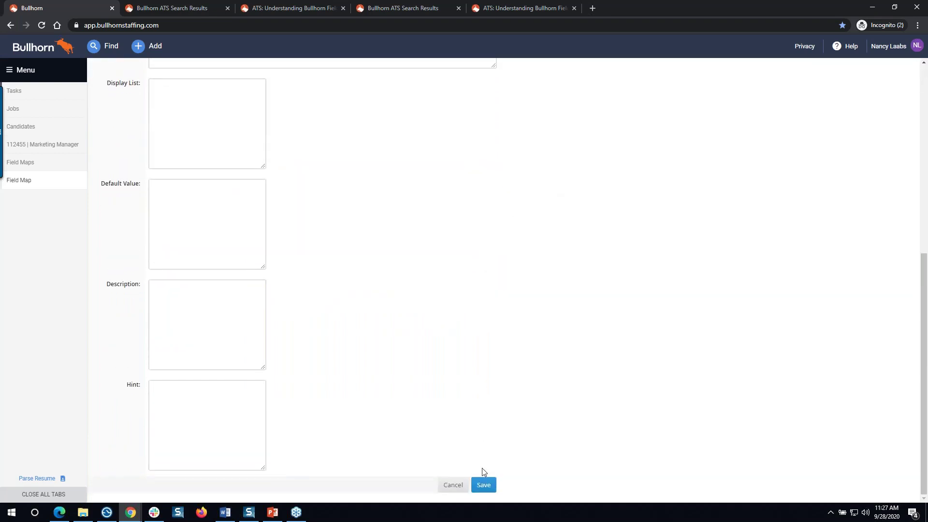
scroll(445, 338, up, 7)
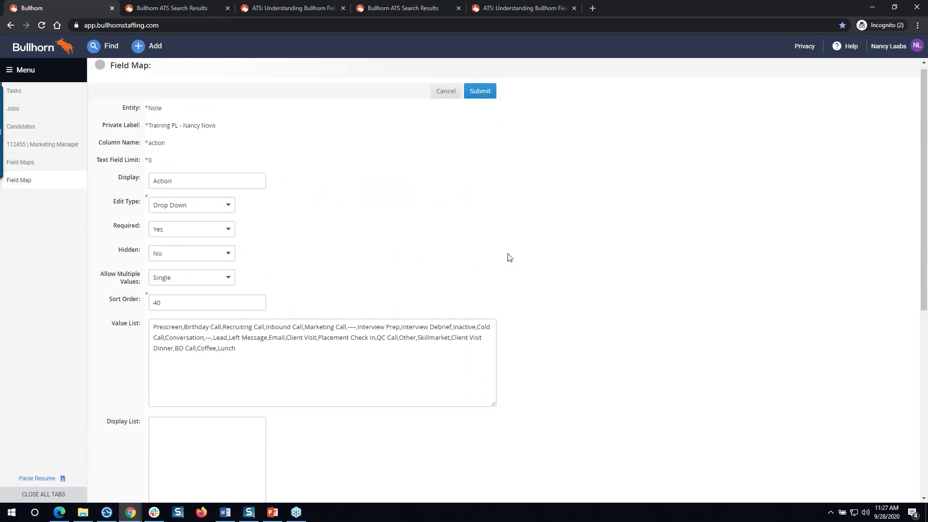